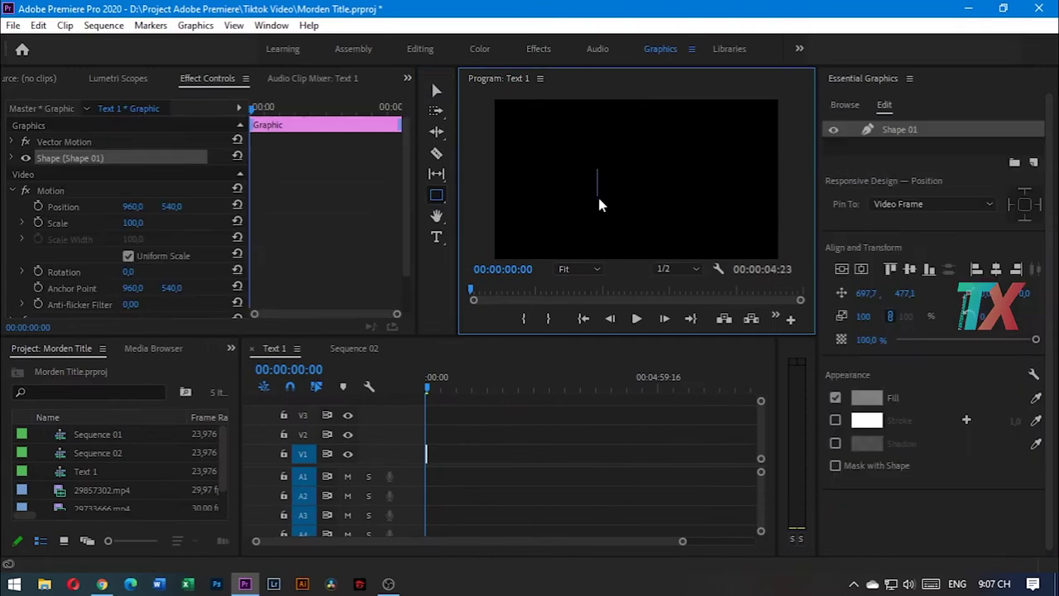
# Change the fill of Shape 01 to blue and move the shape to position 775,7 / 540,1.
pyautogui.click(867, 398)
pyautogui.click(569, 350)
pyautogui.click(539, 363)
pyautogui.click(700, 211)
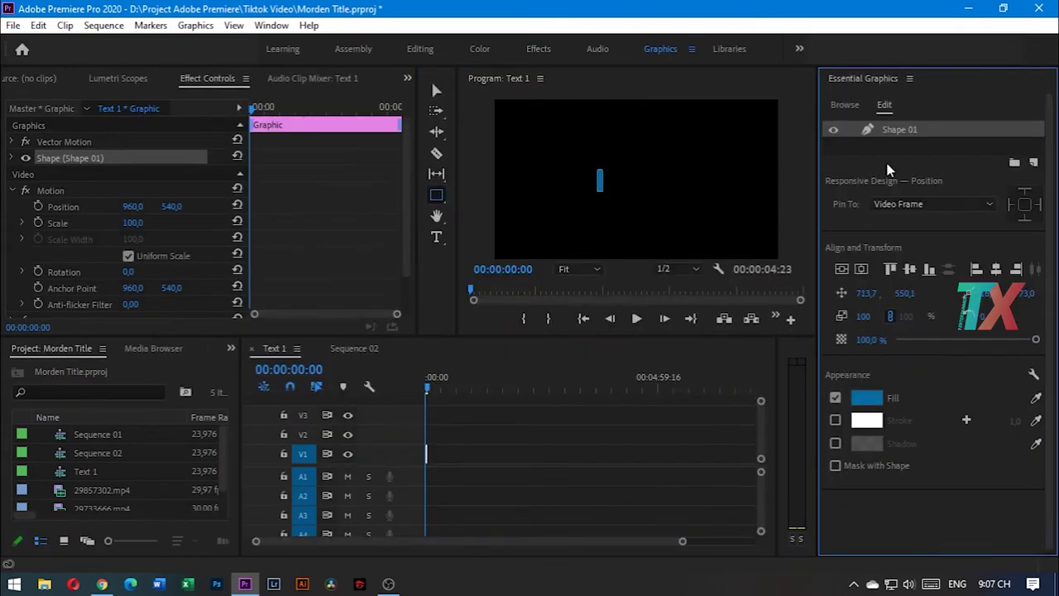
pyautogui.click(438, 90)
pyautogui.moveTo(875, 292); pyautogui.dragTo(873, 291)
pyautogui.scroll(-2, 98, 248)
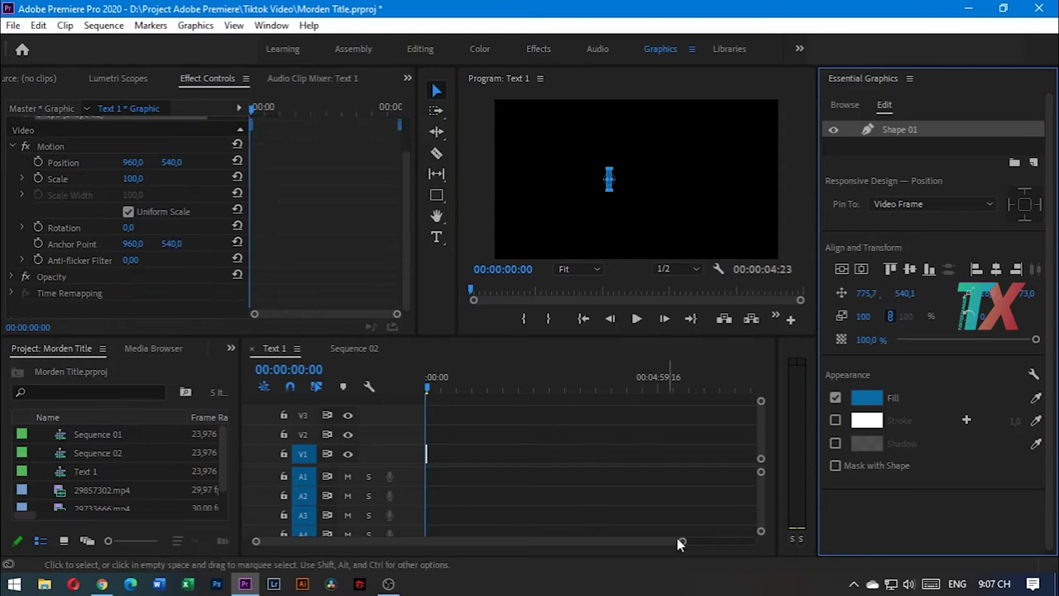
# Extend the graphic clip on V1 to 00:00:07:14 and return the playhead to the sequence start.
pyautogui.moveTo(683, 541); pyautogui.dragTo(330, 541)
pyautogui.moveTo(590, 454); pyautogui.dragTo(509, 447)
pyautogui.moveTo(332, 541); pyautogui.dragTo(446, 547)
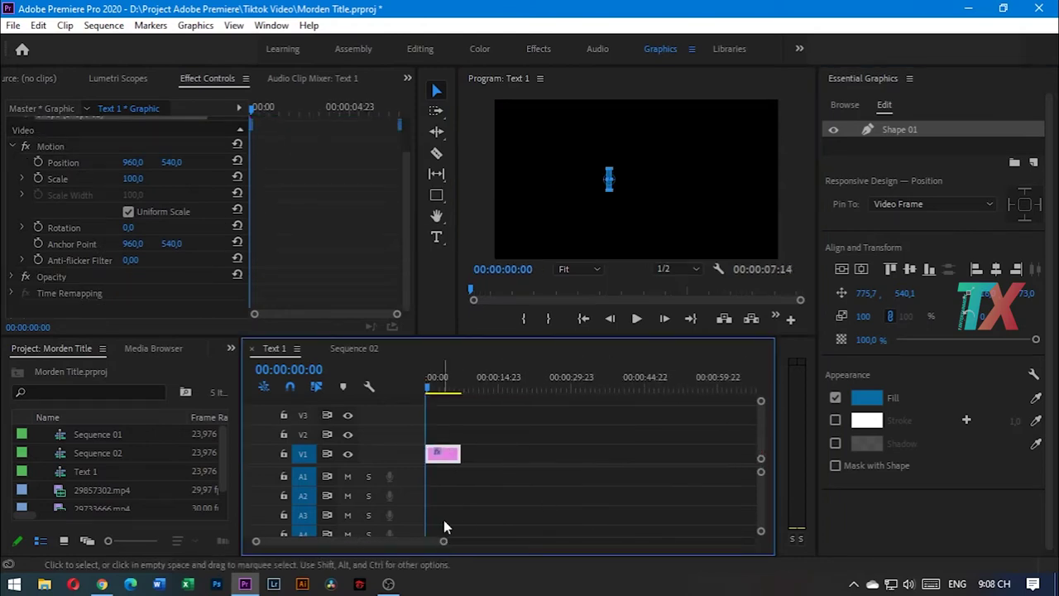
pyautogui.moveTo(428, 389); pyautogui.dragTo(414, 385)
pyautogui.scroll(2, 140, 210)
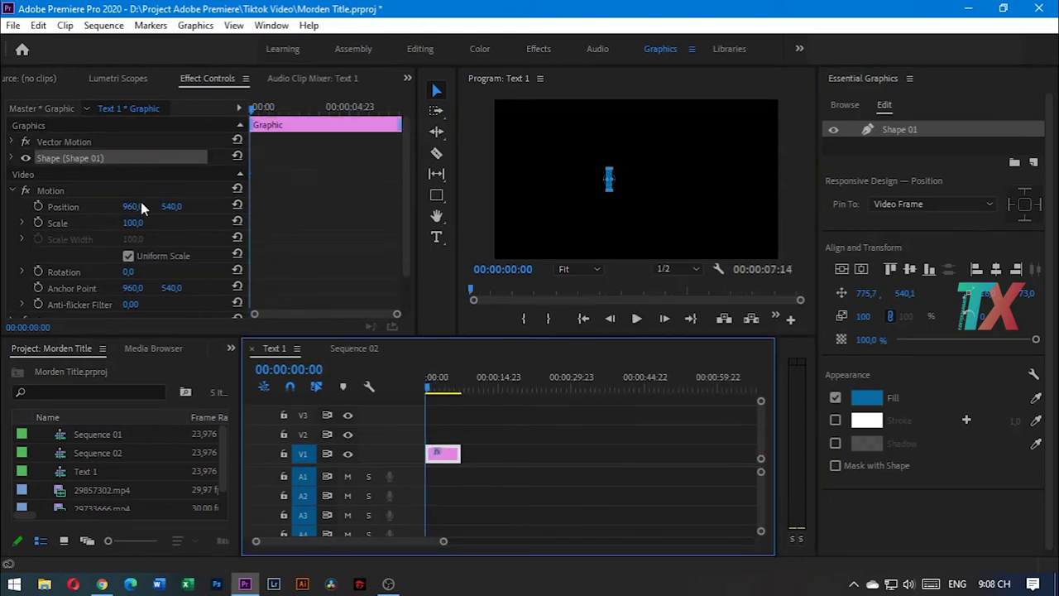
# Turn on Path keyframing for Shape 01 at 00:00:00:00 and check the reference title animation in Sequence 02.
pyautogui.click(12, 158)
pyautogui.moveTo(406, 180)
pyautogui.mouseDown()
pyautogui.moveTo(398, 226)
pyautogui.moveTo(401, 190)
pyautogui.mouseUp()
pyautogui.click(82, 163)
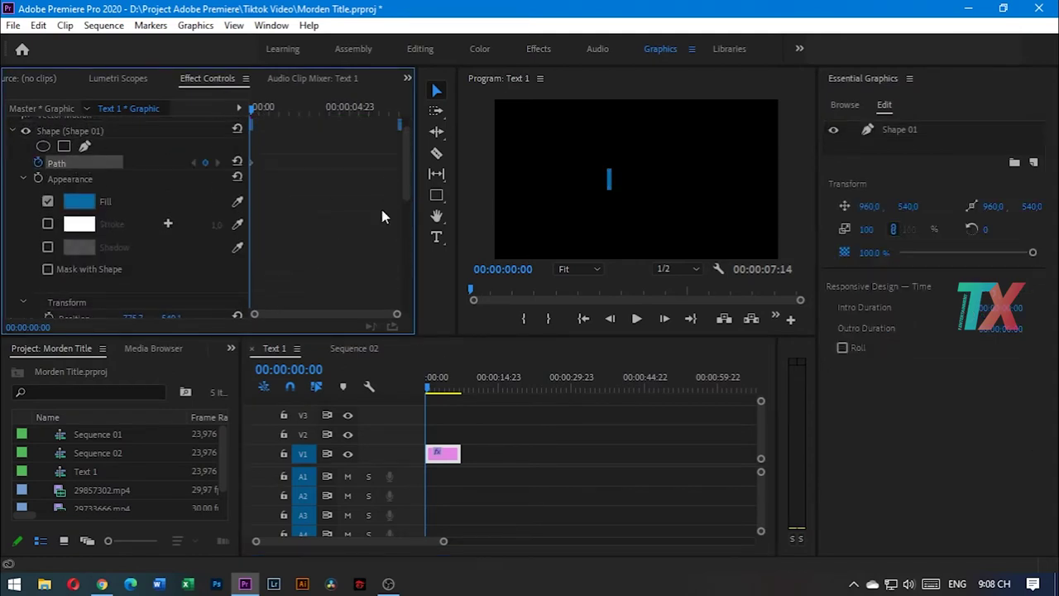
pyautogui.click(354, 347)
pyautogui.moveTo(503, 388); pyautogui.dragTo(480, 384)
pyautogui.click(303, 347)
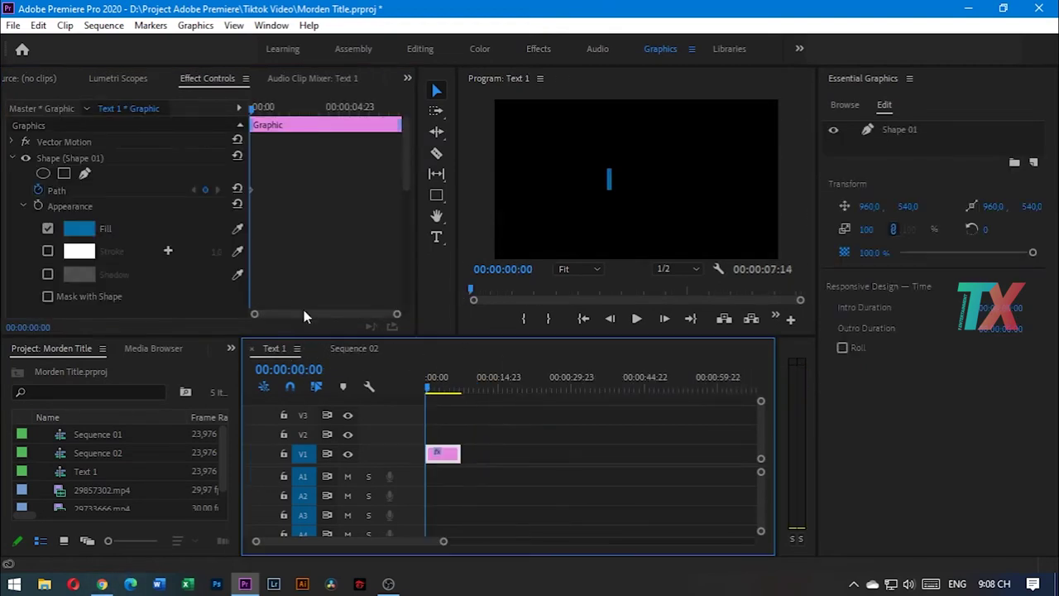
# At the starting Path keyframe, narrow the blue rectangle to a thin vertical line along its right edge.
pyautogui.click(195, 190)
pyautogui.click(93, 158)
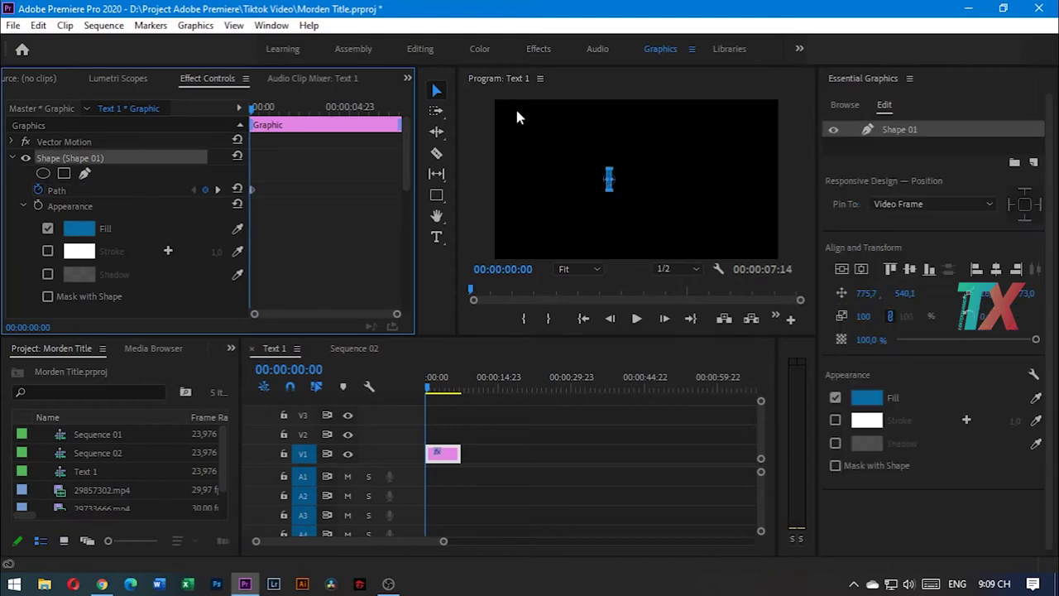
pyautogui.doubleClick(491, 76)
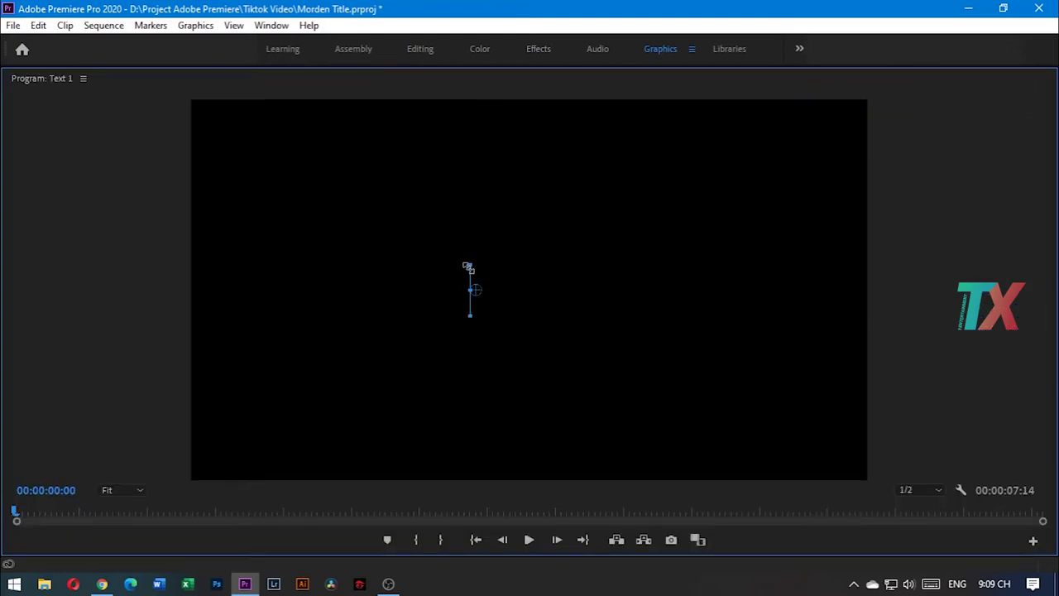
pyautogui.doubleClick(39, 79)
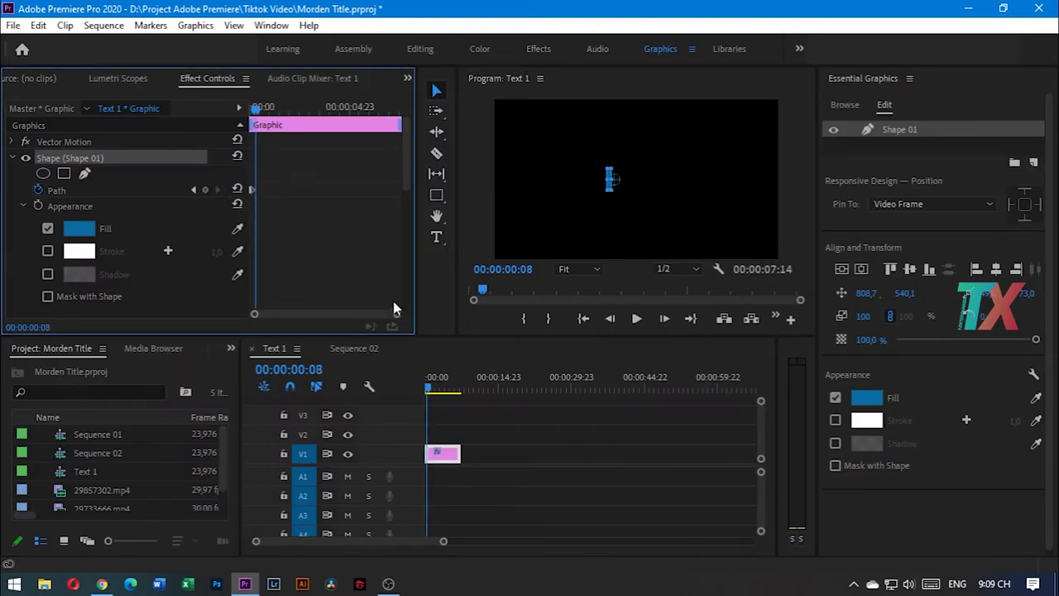
# Add a Path keyframe at 00:00:00:08 and stretch the blue shape leftward into a wide rectangle.
pyautogui.click(204, 190)
pyautogui.click(104, 158)
pyautogui.doubleClick(489, 80)
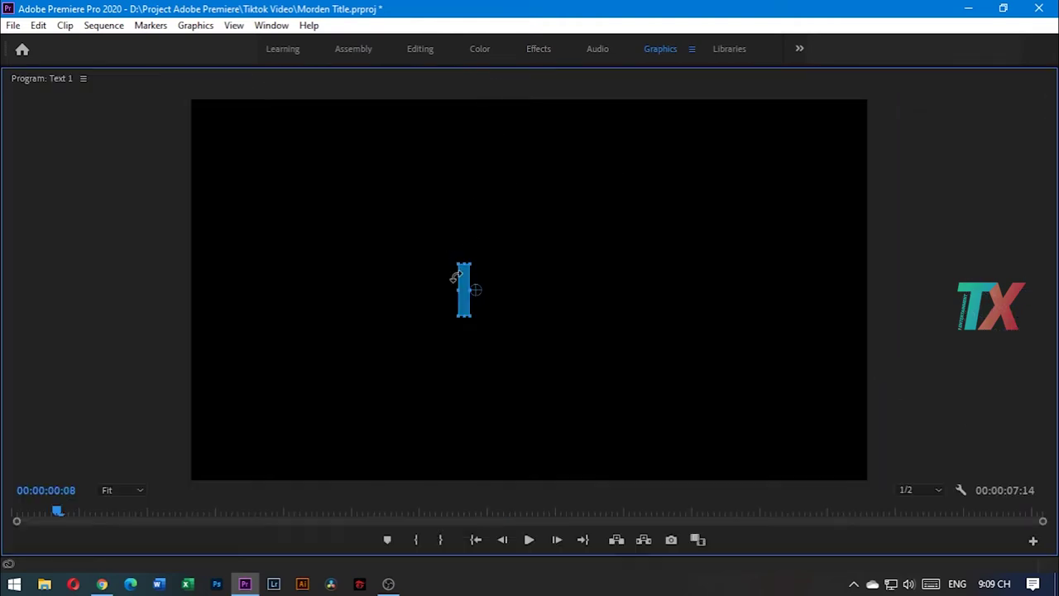
pyautogui.moveTo(461, 292); pyautogui.dragTo(323, 293)
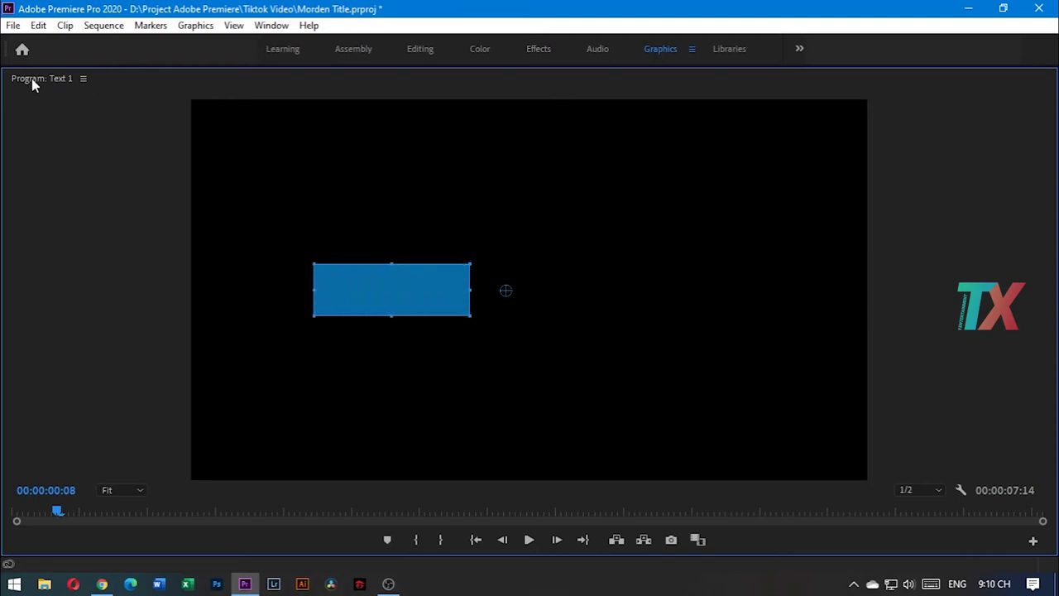
pyautogui.doubleClick(33, 79)
# Look through the options offered for the Path keyframes of Shape 01.
pyautogui.press('Home')
pyautogui.rightClick(289, 229)
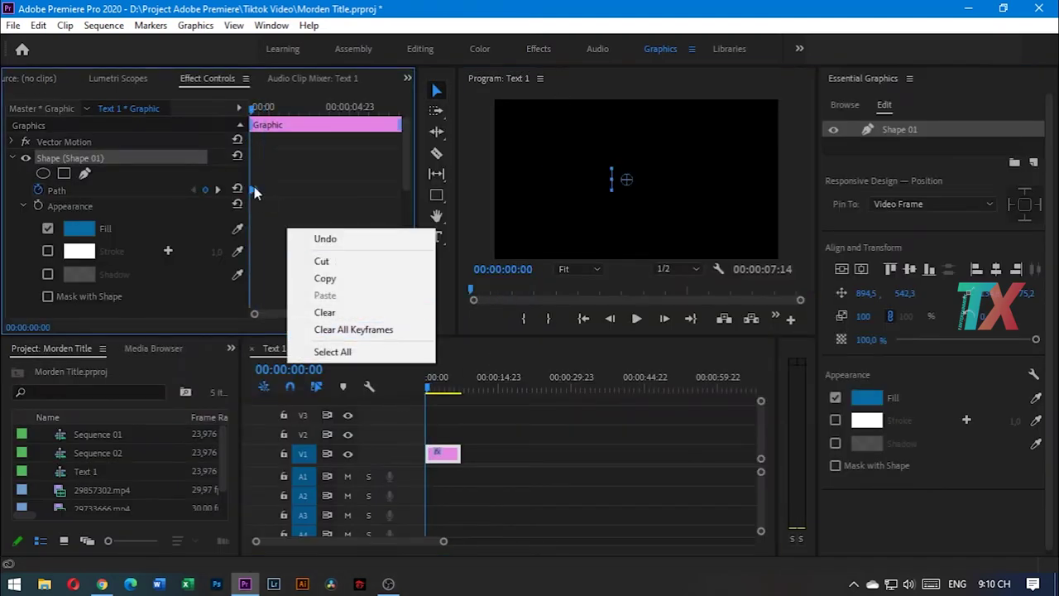
pyautogui.rightClick(253, 189)
pyautogui.rightClick(304, 173)
pyautogui.rightClick(254, 190)
pyautogui.rightClick(299, 192)
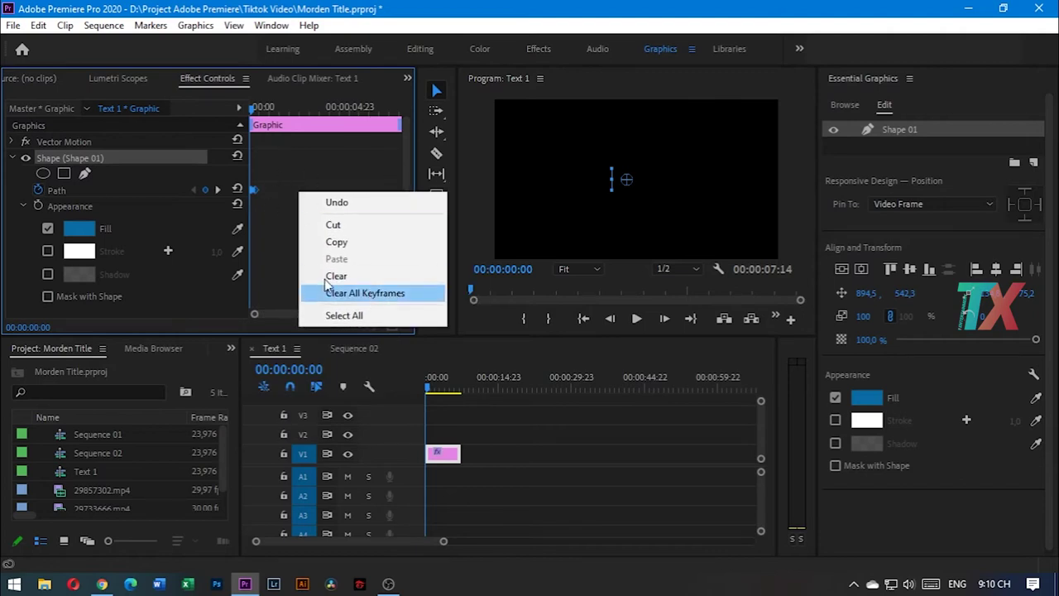
pyautogui.click(296, 202)
pyautogui.rightClick(253, 190)
pyautogui.moveTo(396, 314); pyautogui.dragTo(341, 309)
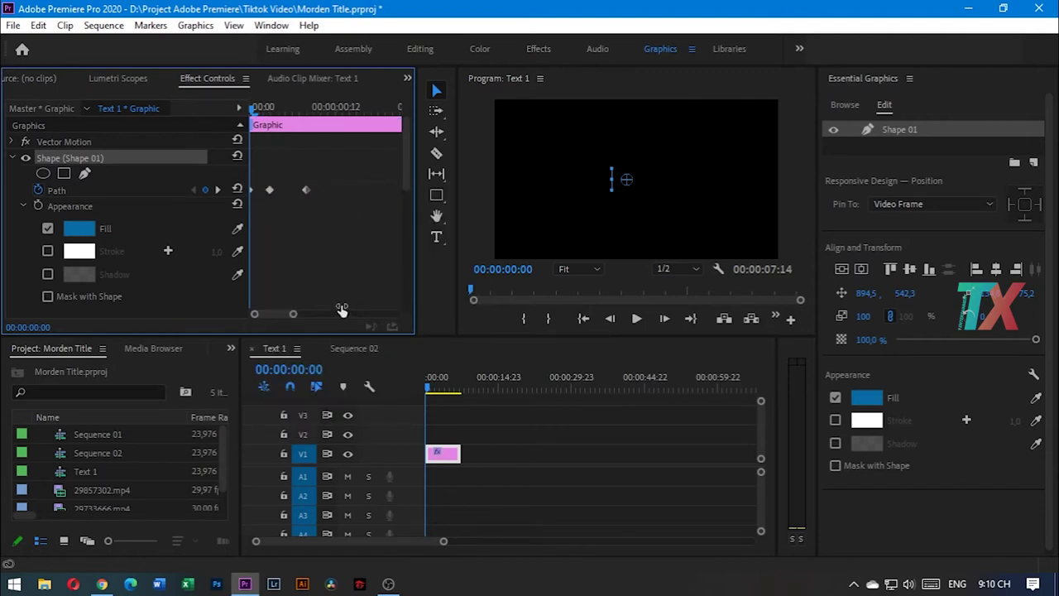
pyautogui.rightClick(301, 192)
pyautogui.press('Escape')
pyautogui.click(23, 211)
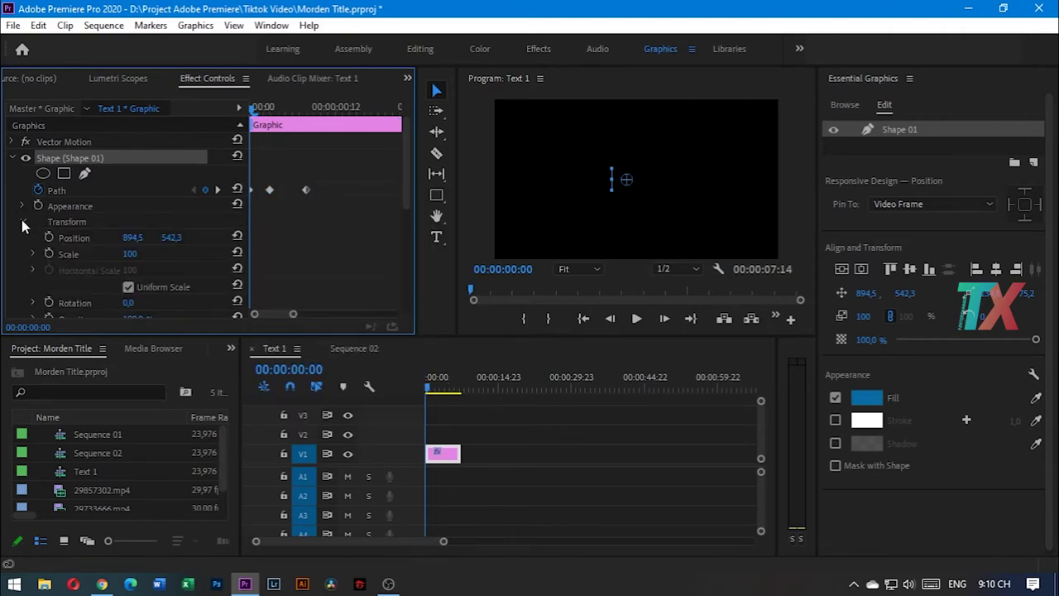
# Preview the rectangle animation and compare it with the finished title in Sequence 02.
pyautogui.press('space')
pyautogui.press('space')
pyautogui.moveTo(439, 384); pyautogui.dragTo(403, 389)
pyautogui.press('space')
pyautogui.click(355, 348)
pyautogui.click(637, 318)
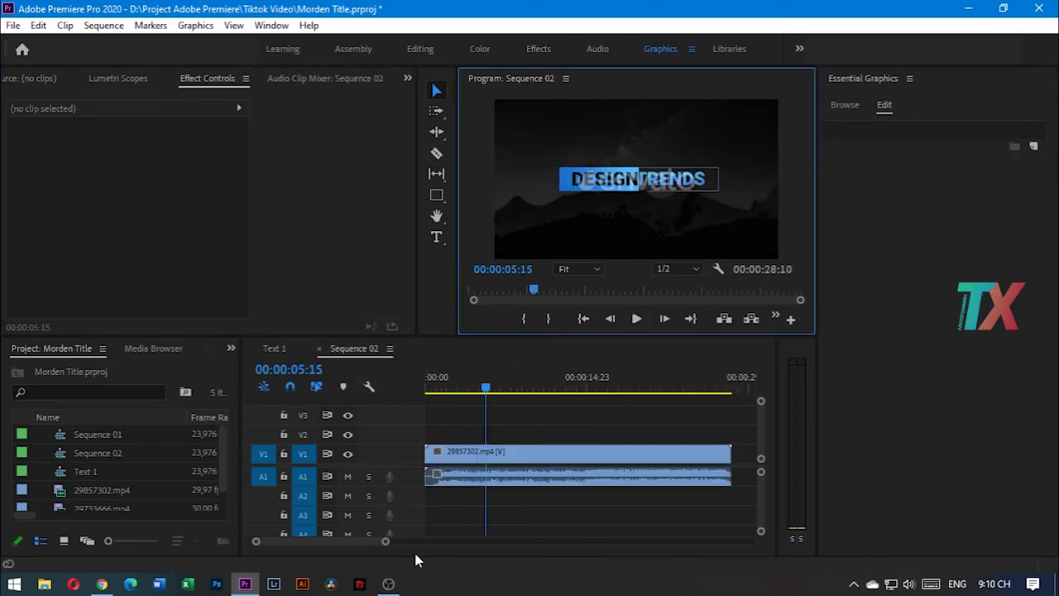
# Add the text DESIGN to the graphic in sequence Text 1 and set its font to Black Han Sans.
pyautogui.click(274, 348)
pyautogui.click(436, 237)
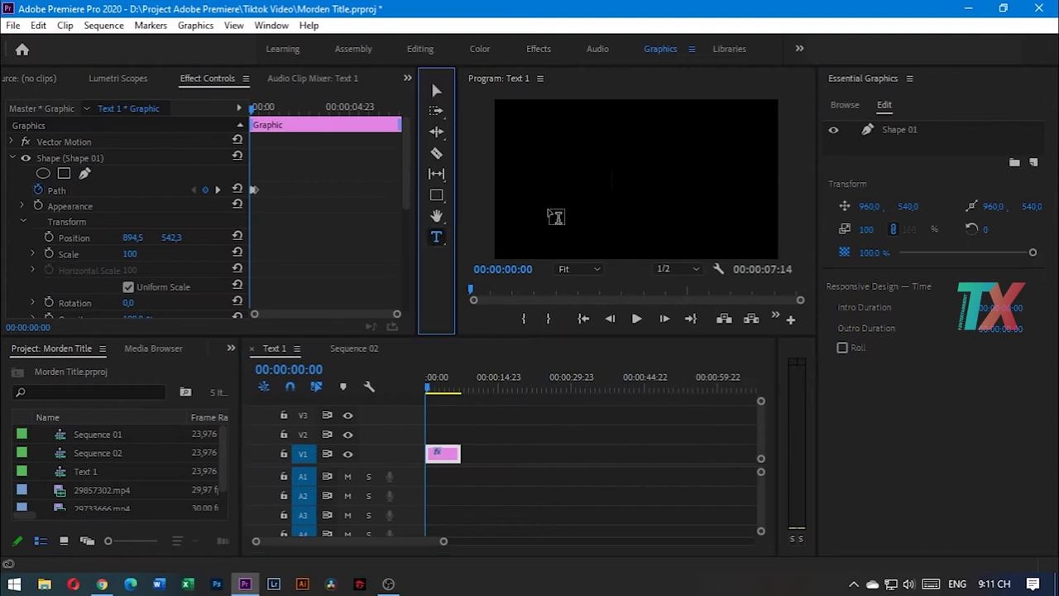
pyautogui.click(566, 172)
pyautogui.click(935, 462)
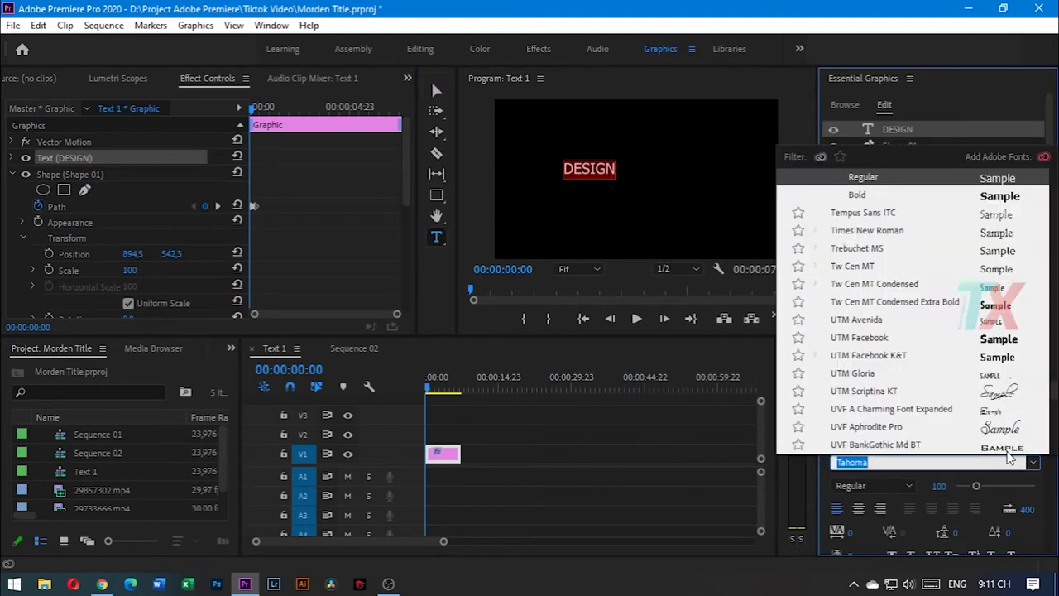
pyautogui.scroll(-10, 1055, 426)
pyautogui.scroll(-5, 1055, 426)
pyautogui.click(852, 265)
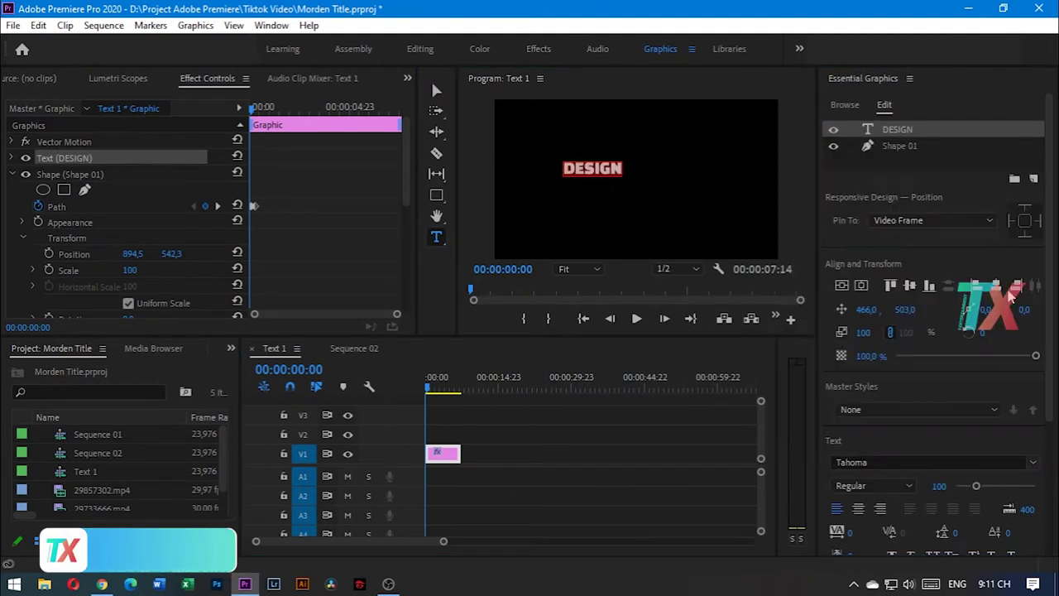
# At 00:00:00:08, scale the DESIGN text to 91 and place it inside the blue rectangle at 393 / 567.
pyautogui.click(218, 206)
pyautogui.moveTo(866, 309); pyautogui.dragTo(818, 309)
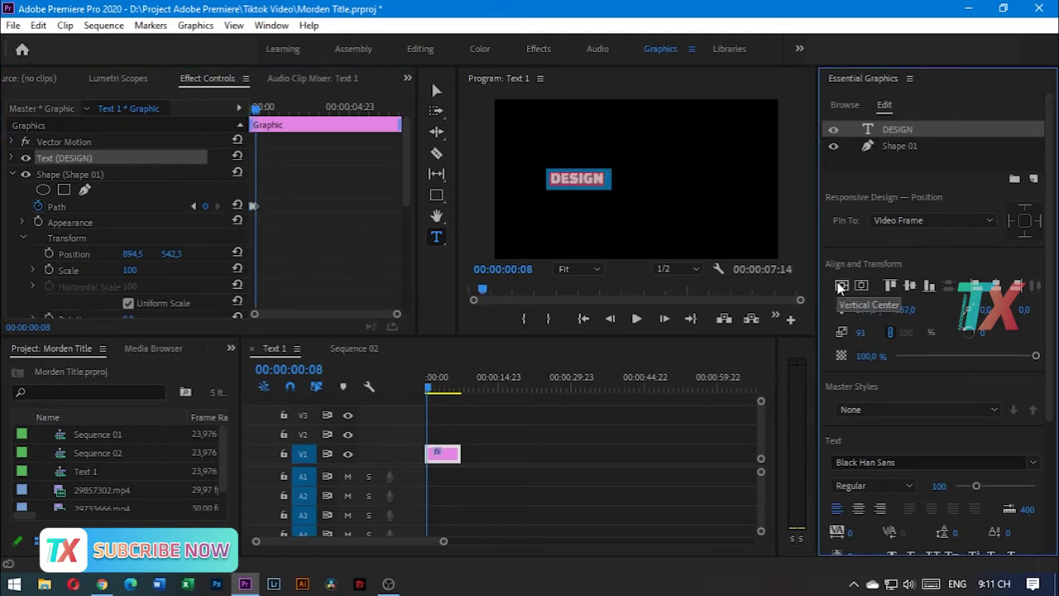
pyautogui.moveTo(871, 314); pyautogui.dragTo(884, 314)
# Keyframe the DESIGN text's Position at 00:00:00:08 and add a keyframe at 00:00:00:03 with Position X 797.
pyautogui.click(13, 175)
pyautogui.click(11, 158)
pyautogui.moveTo(405, 167); pyautogui.dragTo(405, 252)
pyautogui.click(49, 190)
pyautogui.scroll(-1, 222, 263)
pyautogui.click(12, 274)
pyautogui.click(194, 305)
pyautogui.click(205, 158)
pyautogui.moveTo(133, 158); pyautogui.dragTo(355, 158)
# Apply Bezier temporal interpolation to both Position keyframes of the text and show their velocity graph.
pyautogui.moveTo(280, 168); pyautogui.dragTo(241, 152)
pyautogui.rightClick(255, 155)
pyautogui.moveTo(345, 286)
pyautogui.click(439, 302)
pyautogui.click(32, 158)
pyautogui.moveTo(397, 314); pyautogui.dragTo(338, 315)
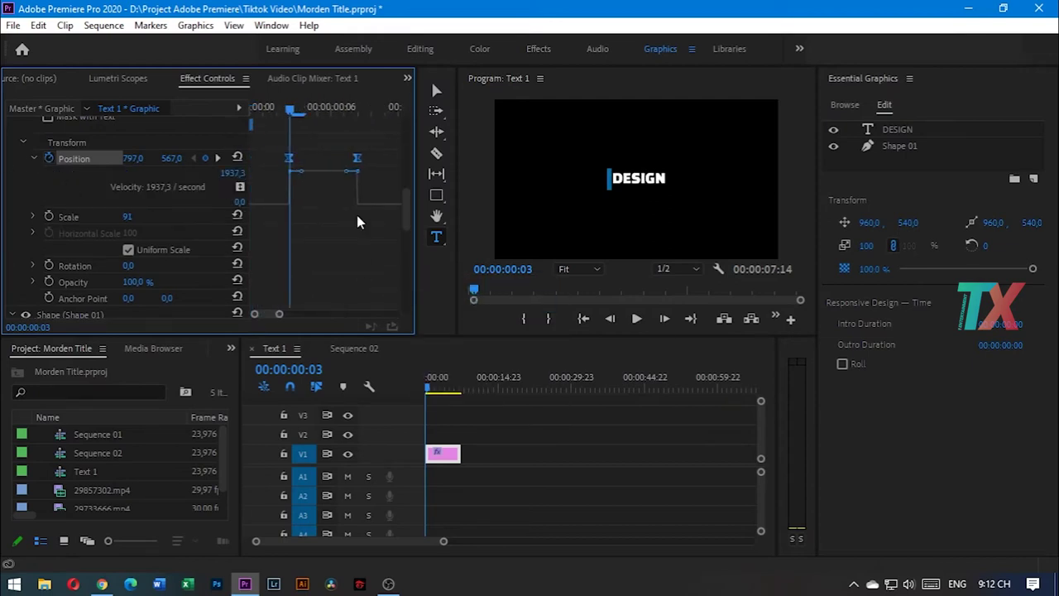
# Reshape the text's Position velocity curve so the slide starts slowly and speeds up, previewing the motion.
pyautogui.moveTo(347, 172); pyautogui.dragTo(324, 205)
pyautogui.moveTo(301, 171); pyautogui.dragTo(291, 206)
pyautogui.press('space')
pyautogui.moveTo(280, 113); pyautogui.dragTo(327, 128)
pyautogui.moveTo(346, 183); pyautogui.dragTo(350, 152)
pyautogui.scroll(1, 357, 157)
pyautogui.moveTo(331, 113)
pyautogui.mouseDown()
pyautogui.moveTo(297, 112)
pyautogui.moveTo(358, 118)
pyautogui.moveTo(318, 118)
pyautogui.mouseUp()
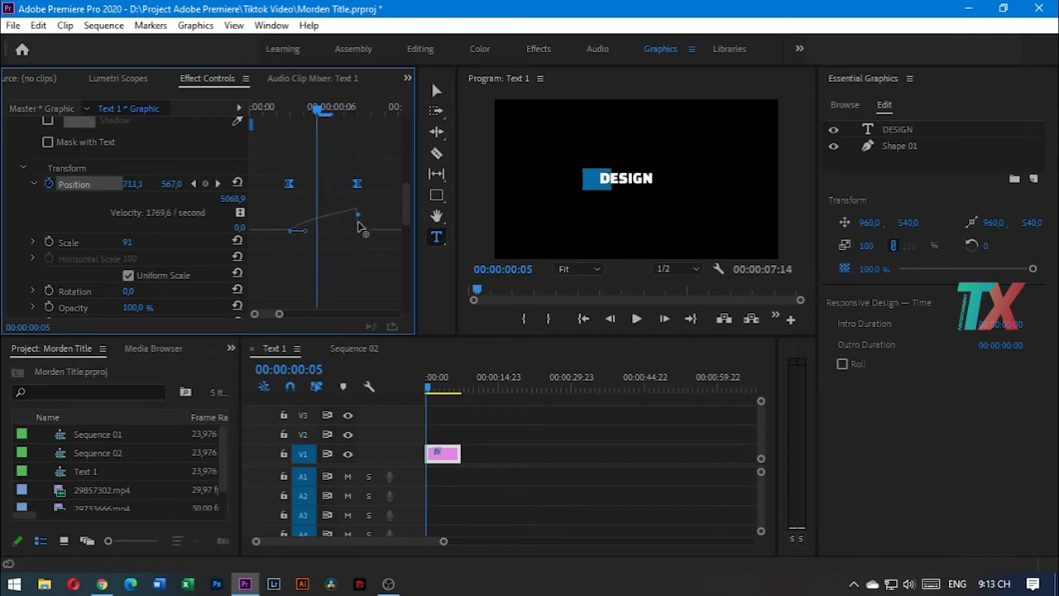
pyautogui.press('space')
# Pull the end Position keyframe's velocity down to the baseline and replay the text slide.
pyautogui.moveTo(357, 216); pyautogui.dragTo(352, 240)
pyautogui.click(278, 113)
pyautogui.moveTo(284, 116)
pyautogui.mouseDown()
pyautogui.moveTo(332, 123)
pyautogui.moveTo(291, 120)
pyautogui.mouseUp()
pyautogui.press('space')
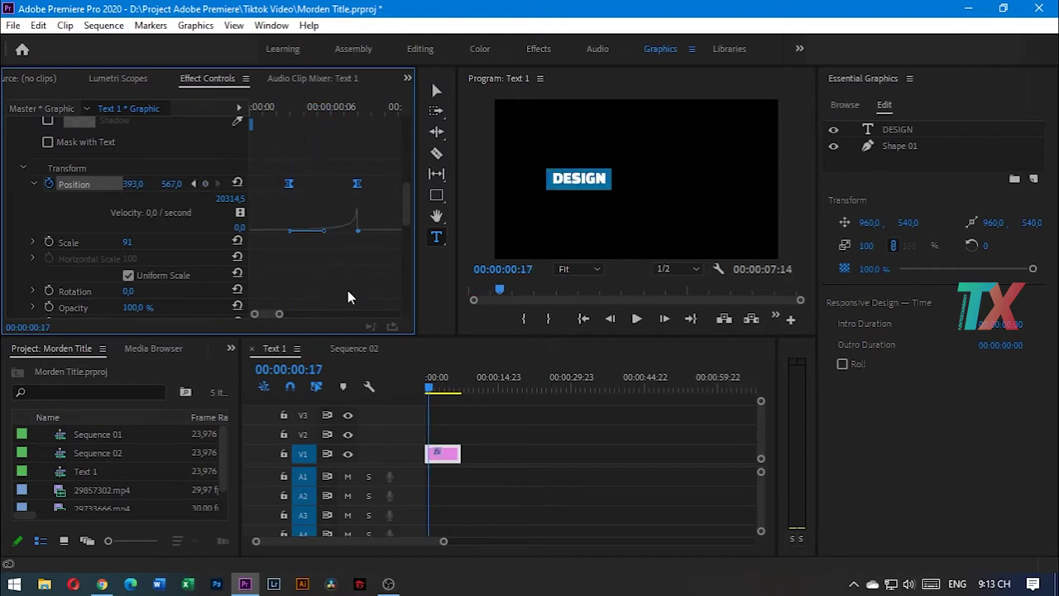
# Switch to the Assembly workspace and bring up the effects library.
pyautogui.moveTo(408, 206); pyautogui.dragTo(403, 141)
pyautogui.click(12, 158)
pyautogui.click(12, 174)
pyautogui.click(422, 86)
pyautogui.click(407, 78)
pyautogui.click(387, 76)
pyautogui.click(360, 51)
pyautogui.click(435, 79)
pyautogui.click(456, 199)
# Search the effects for "track" and apply Track Matte Key to the graphic clip on V1.
pyautogui.click(91, 99)
pyautogui.write('track')
pyautogui.moveTo(130, 214); pyautogui.dragTo(686, 431)
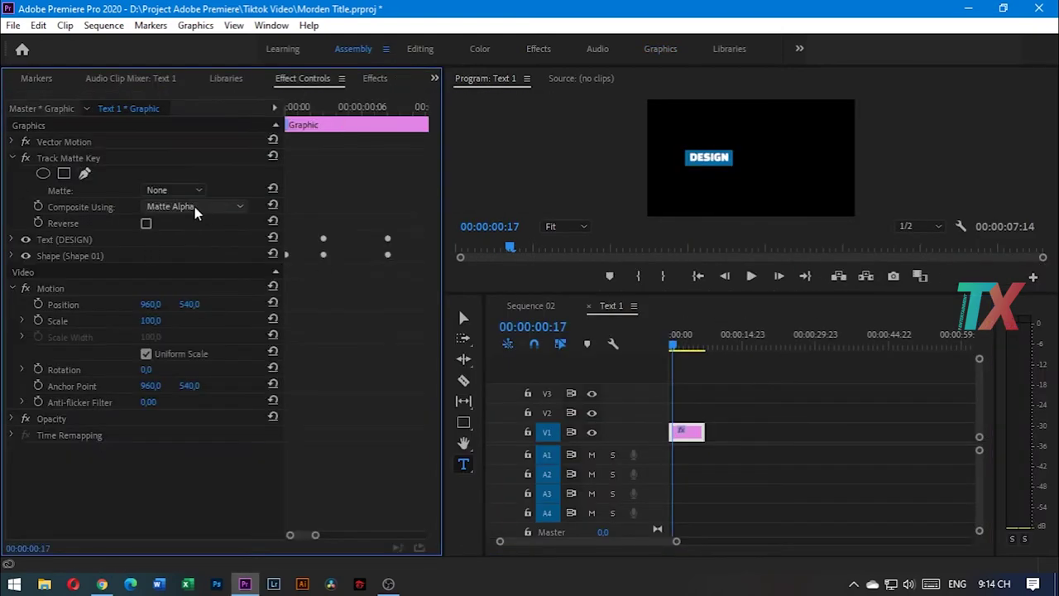
pyautogui.click(184, 193)
pyautogui.click(222, 210)
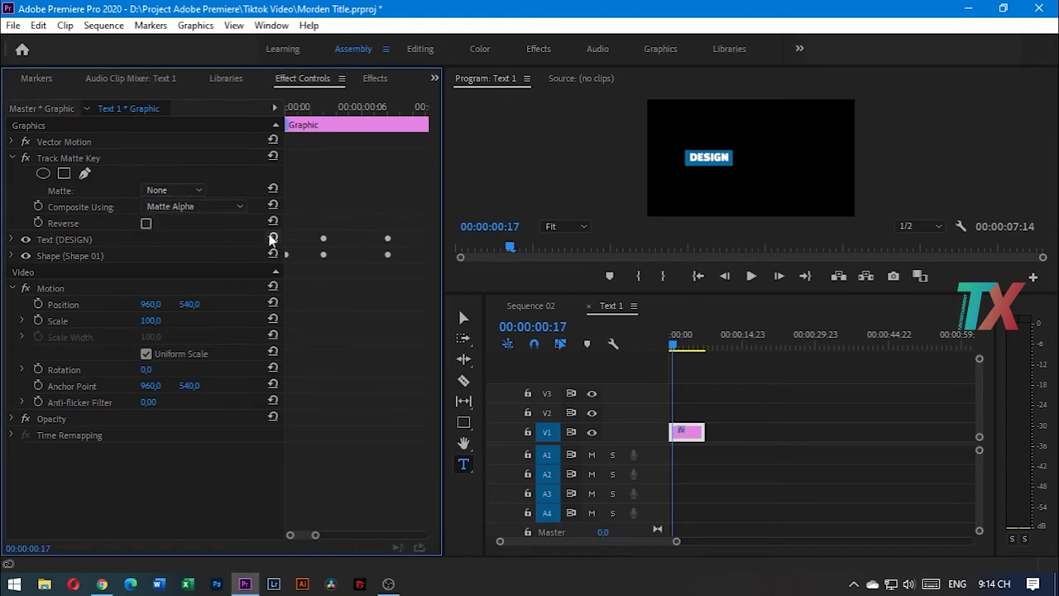
# Duplicate the graphic clip onto V2 and delete Shape 01 from the copy.
pyautogui.moveTo(686, 432); pyautogui.dragTo(687, 415)
pyautogui.click(99, 255)
pyautogui.press('Delete')
# Delete Track Matte Key and the DESIGN text from the V1 clip, leaving only Shape 01.
pyautogui.click(693, 431)
pyautogui.click(65, 160)
pyautogui.press('Delete')
pyautogui.click(66, 159)
pyautogui.press('Delete')
pyautogui.moveTo(672, 344); pyautogui.dragTo(661, 344)
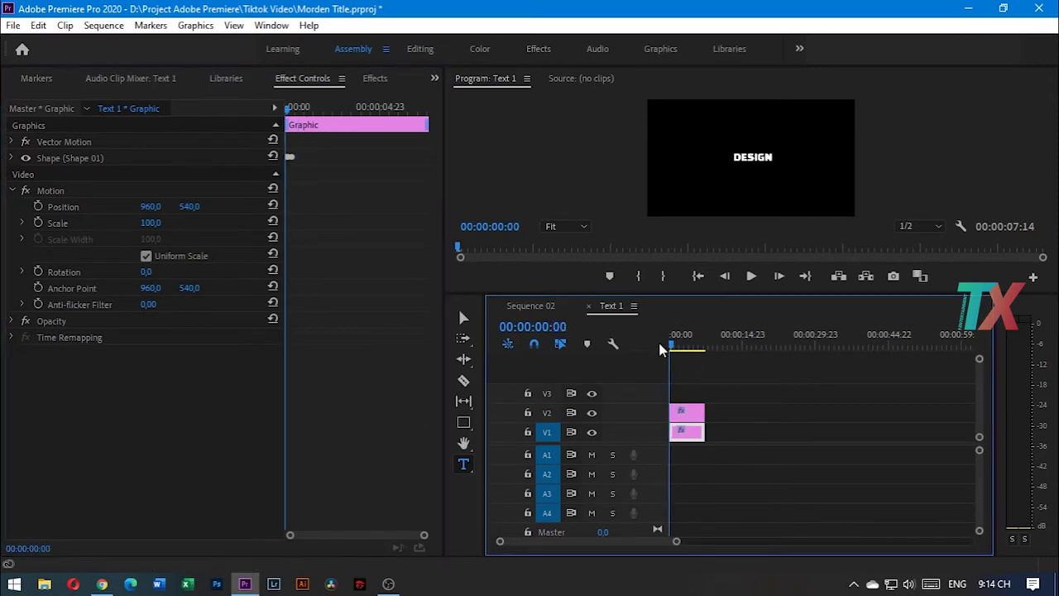
# Try Track Matte Key on the V1 shape clip with Video 2 as its matte.
pyautogui.click(686, 413)
pyautogui.click(372, 79)
pyautogui.click(685, 434)
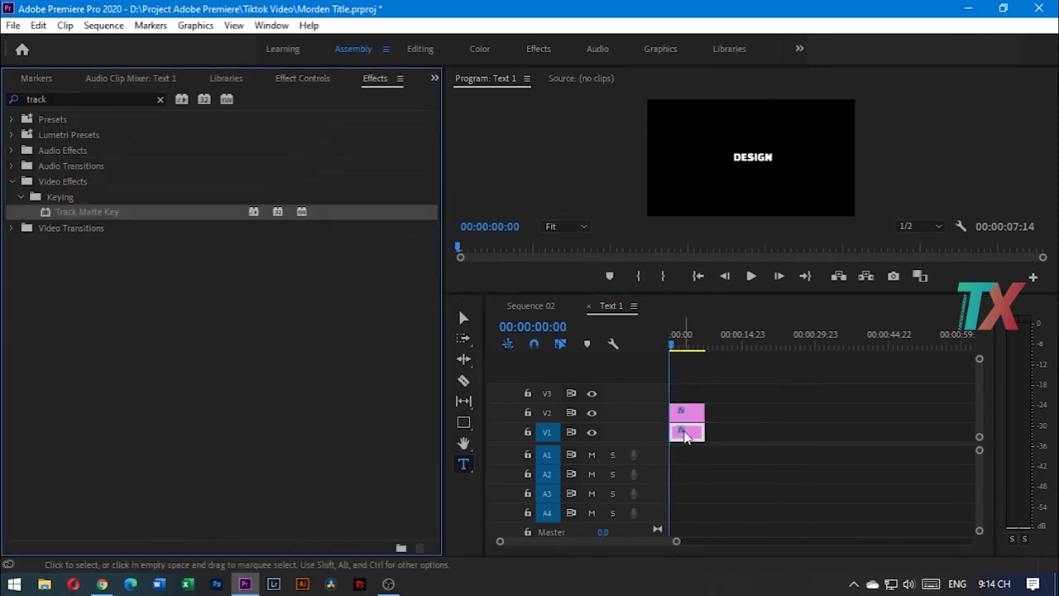
pyautogui.click(302, 78)
pyautogui.click(173, 189)
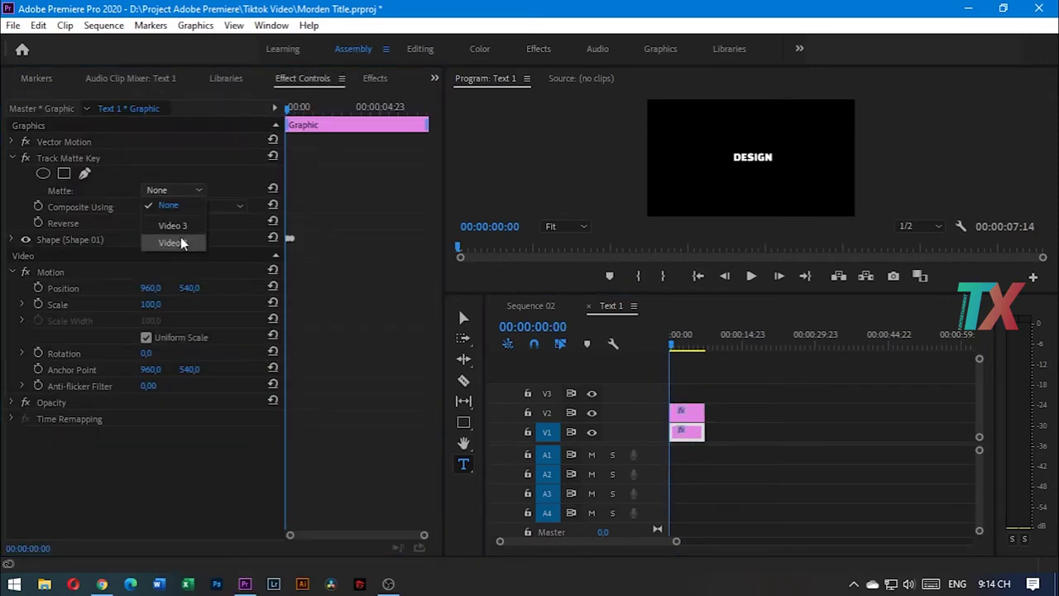
pyautogui.click(166, 222)
pyautogui.click(617, 318)
pyautogui.press('space')
pyautogui.click(680, 349)
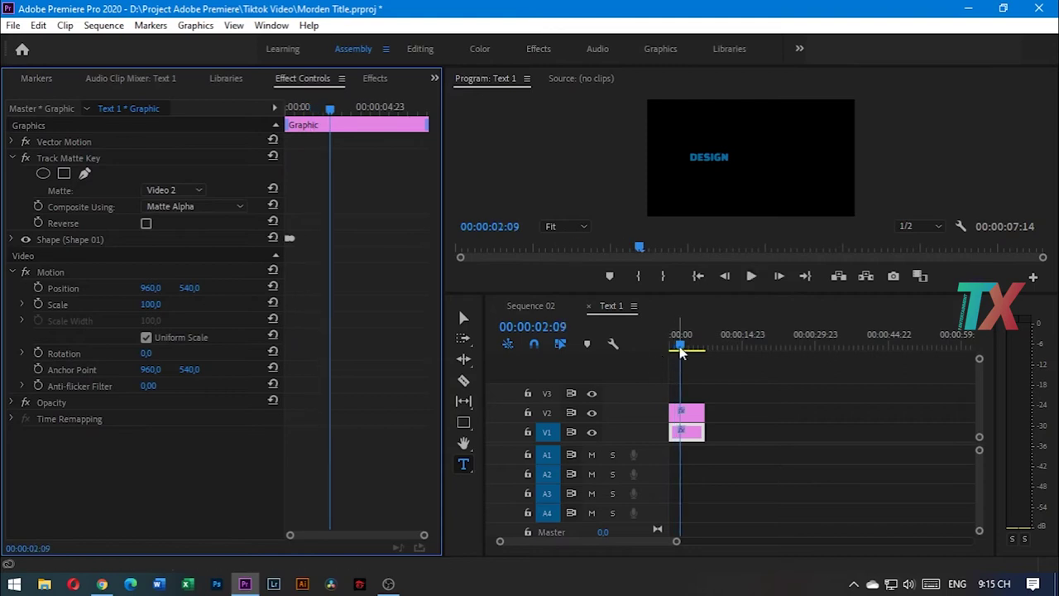
# Undo the matte selection and remove Track Matte Key from the V1 shape clip.
pyautogui.hotkey('ctrl', 'z')
pyautogui.moveTo(680, 348); pyautogui.dragTo(667, 349)
pyautogui.press('space')
pyautogui.press('space')
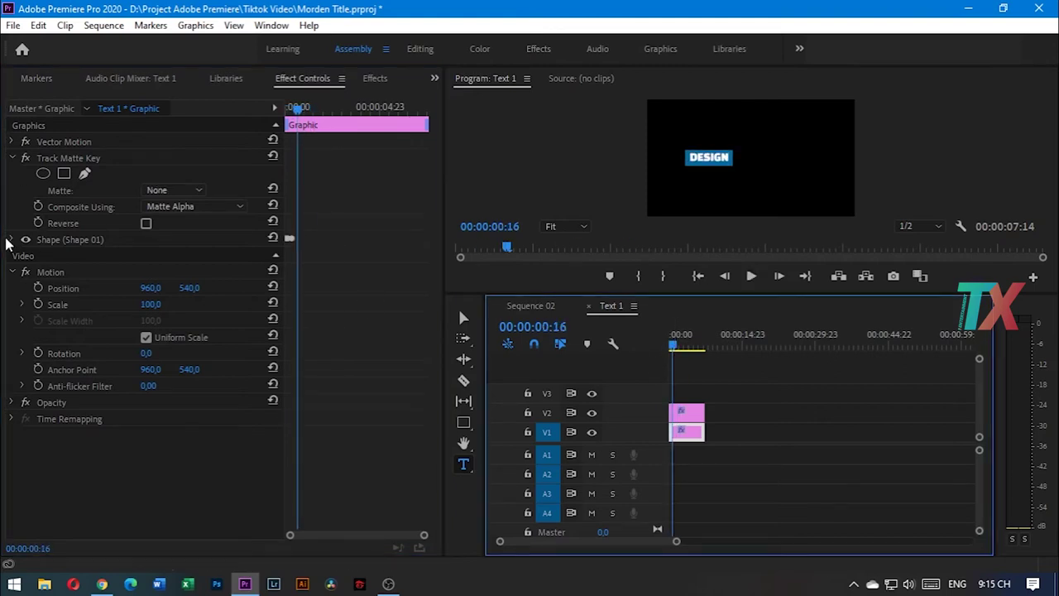
pyautogui.click(12, 240)
pyautogui.click(229, 272)
pyautogui.click(683, 415)
pyautogui.click(685, 433)
pyautogui.click(69, 158)
pyautogui.press('Delete')
# Move the two graphic clips up to V2 and V3 and apply Track Matte Key to the V3 text clip.
pyautogui.click(683, 414)
pyautogui.moveTo(729, 431); pyautogui.dragTo(691, 416)
pyautogui.moveTo(691, 416); pyautogui.dragTo(694, 396)
pyautogui.click(688, 393)
pyautogui.click(369, 80)
pyautogui.moveTo(87, 211); pyautogui.dragTo(689, 393)
# Import video.mp4 from the Downloads folder into the project.
pyautogui.click(434, 79)
pyautogui.click(447, 107)
pyautogui.doubleClick(368, 344)
pyautogui.scroll(-8, 374, 319)
pyautogui.click(89, 287)
pyautogui.scroll(-10, 348, 279)
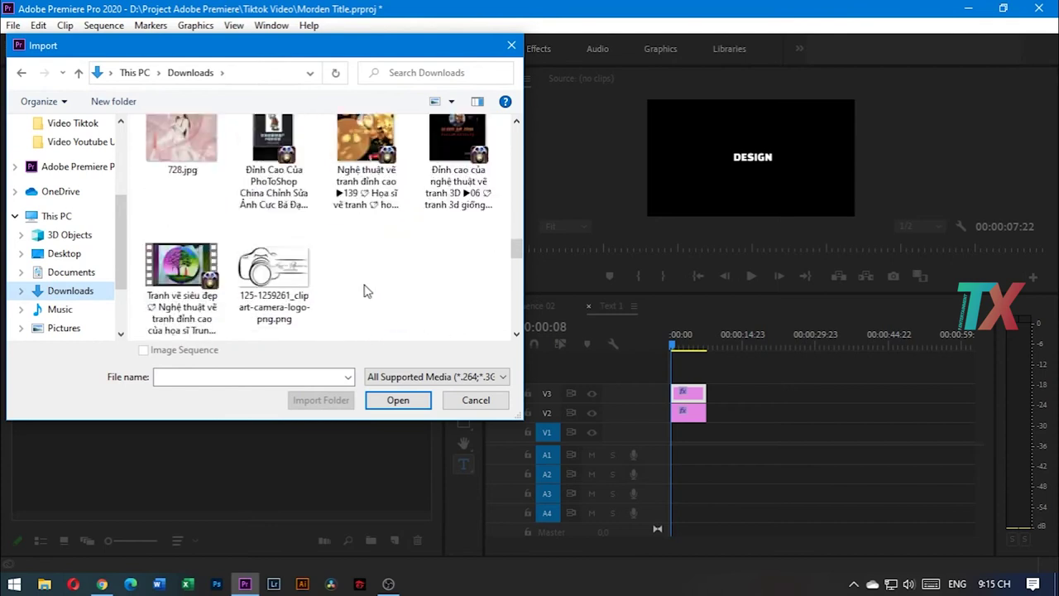
pyautogui.scroll(-2, 353, 295)
pyautogui.click(178, 286)
pyautogui.click(398, 400)
# Place video.mp4 on V1 at the start of Text 1 and scale the clip to the frame size.
pyautogui.moveTo(94, 220); pyautogui.dragTo(686, 434)
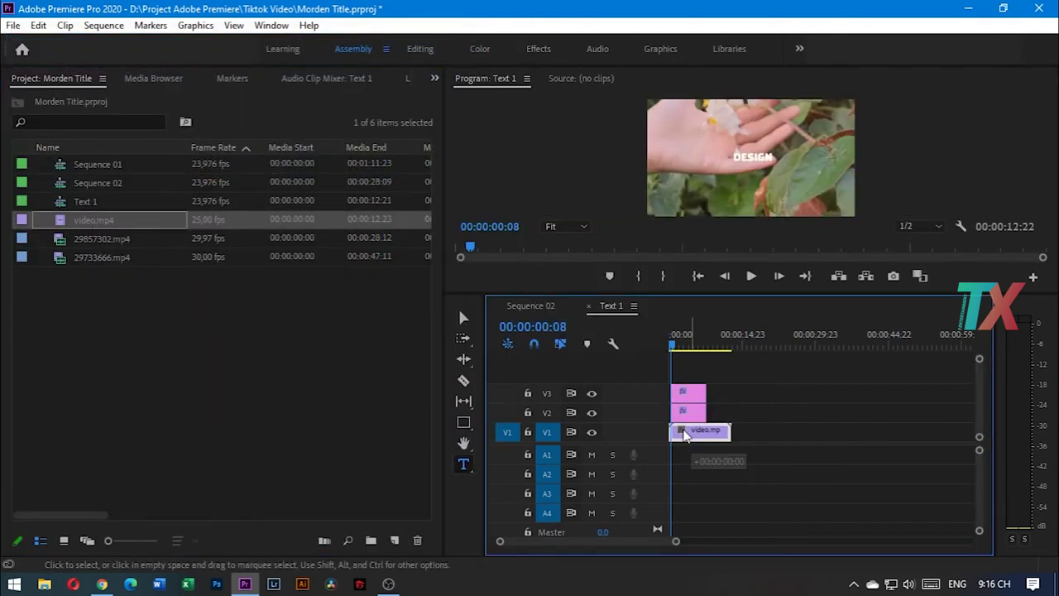
pyautogui.rightClick(706, 435)
pyautogui.click(759, 462)
pyautogui.hotkey('alt', 'space')
pyautogui.click(726, 403)
# Check the V3 text clip's Track Matte Key settings and move video.mp4 from V1 up to V4.
pyautogui.click(698, 393)
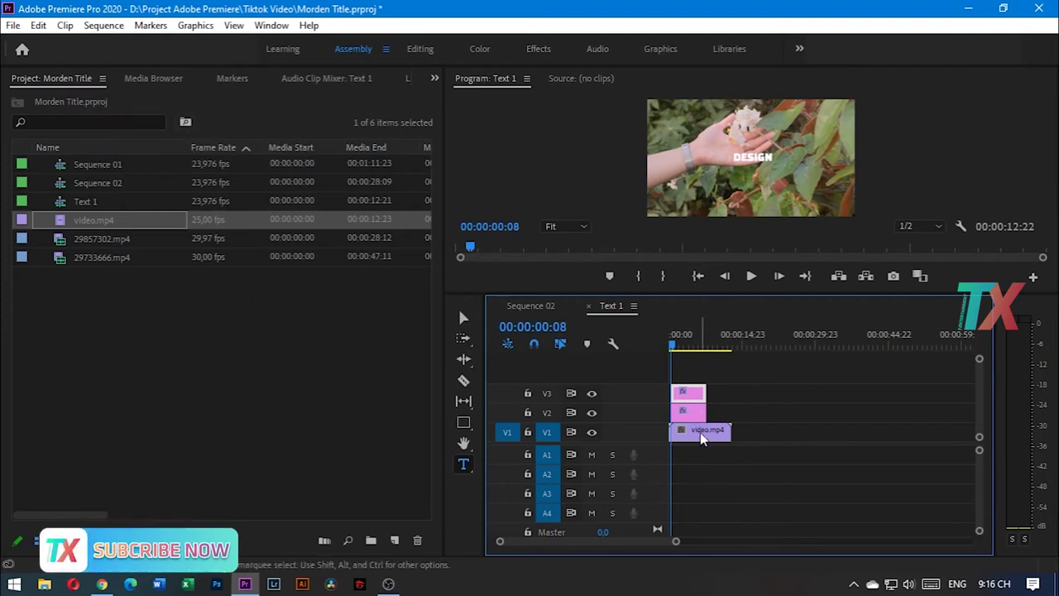
pyautogui.press('Home')
pyautogui.click(434, 77)
pyautogui.click(472, 177)
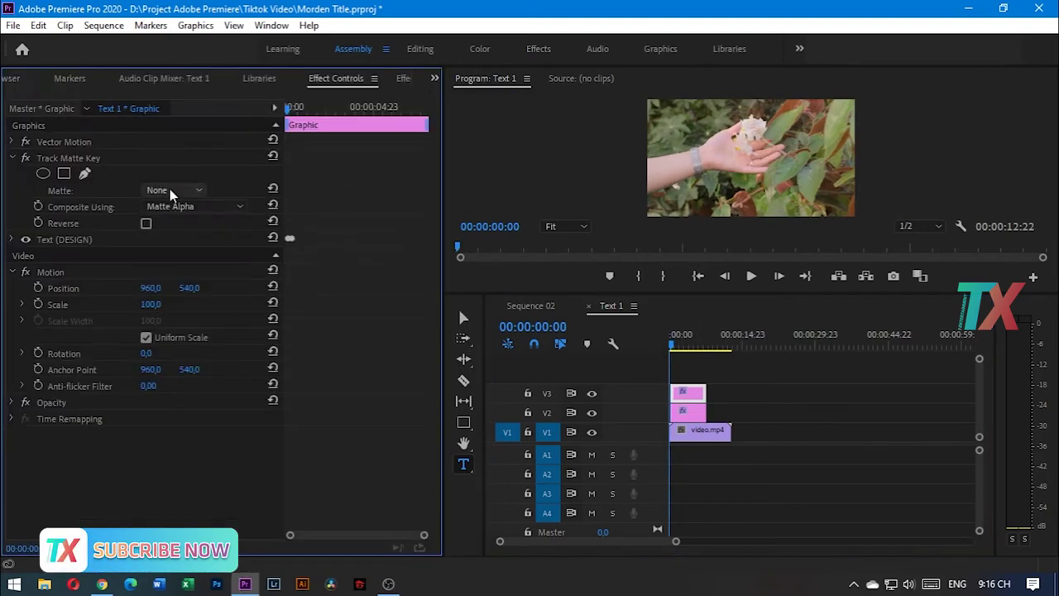
pyautogui.moveTo(713, 432); pyautogui.dragTo(707, 376)
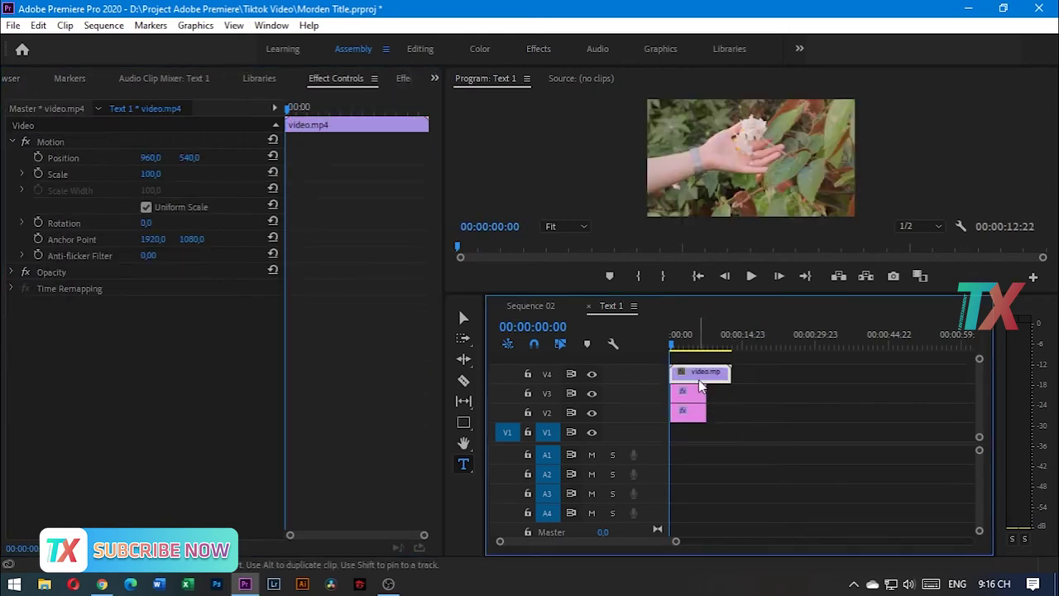
# Set the V3 DESIGN text clip's Track Matte Key compositing to Matte Luma and preview from the sequence start.
pyautogui.click(700, 393)
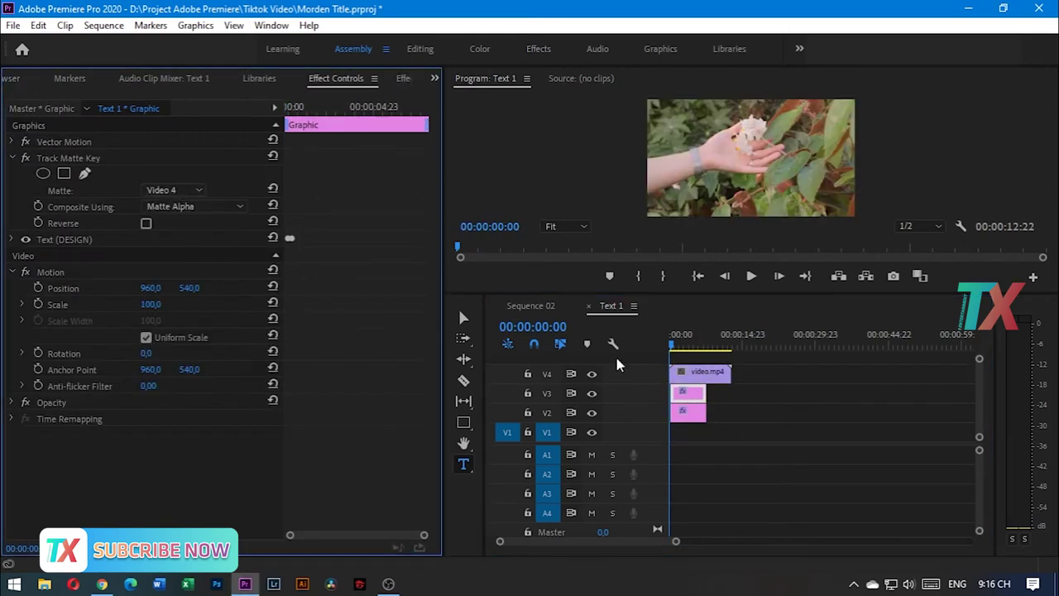
pyautogui.moveTo(672, 340); pyautogui.dragTo(658, 343)
pyautogui.click(219, 211)
pyautogui.click(211, 235)
pyautogui.press('space')
pyautogui.press('space')
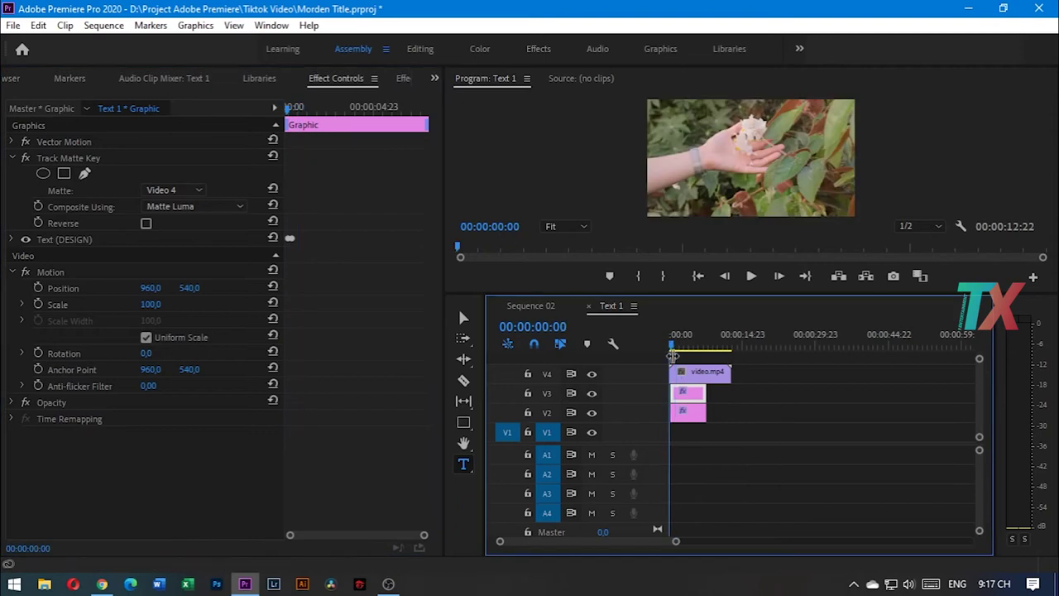
# Add a copy of video.mp4 on V1 and trim both video clips to end with the graphic clips, then play the title.
pyautogui.moveTo(676, 541); pyautogui.dragTo(656, 519)
pyautogui.scroll(1, 656, 520)
pyautogui.moveTo(762, 430); pyautogui.dragTo(704, 396)
pyautogui.moveTo(736, 345); pyautogui.dragTo(713, 429)
pyautogui.click(739, 375)
pyautogui.click(675, 348)
pyautogui.press('space')
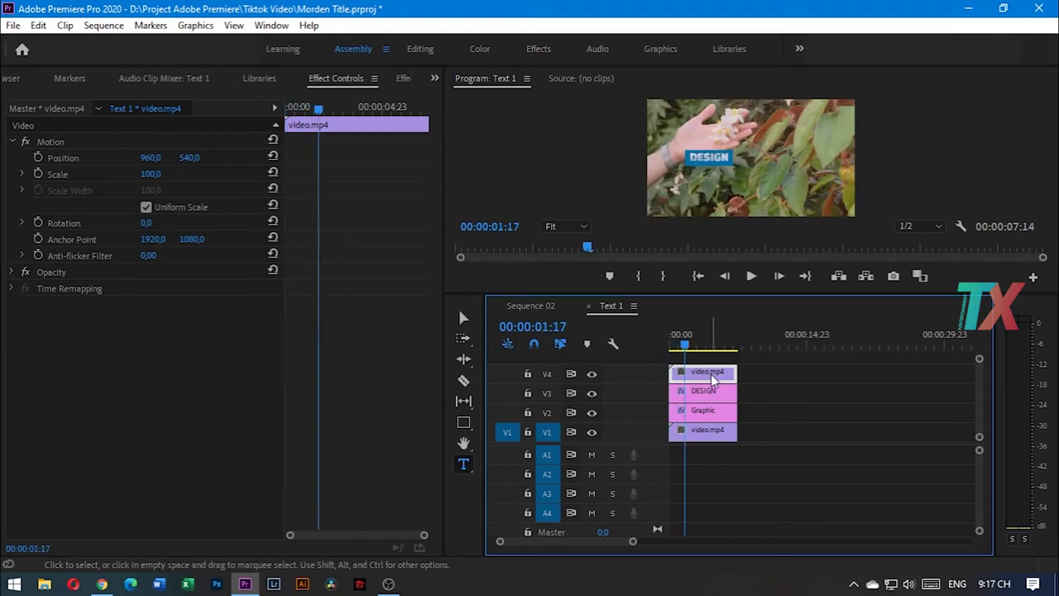
# Duplicate the V2 rectangle clip onto V5 and turn off its Path keyframing at the expanded keyframe.
pyautogui.click(670, 347)
pyautogui.click(689, 412)
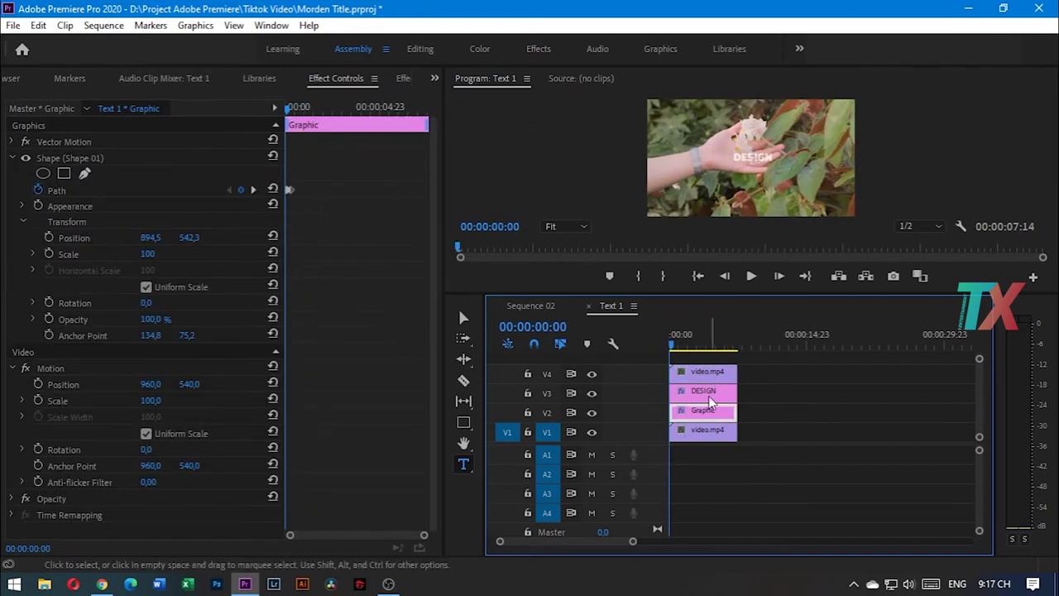
pyautogui.moveTo(713, 420); pyautogui.dragTo(707, 358)
pyautogui.click(56, 192)
pyautogui.click(253, 189)
pyautogui.click(40, 190)
# Examine the effect settings of the V4 video clip and the V3 text clip, including the text's matte source.
pyautogui.click(533, 309)
pyautogui.click(721, 379)
pyautogui.click(715, 390)
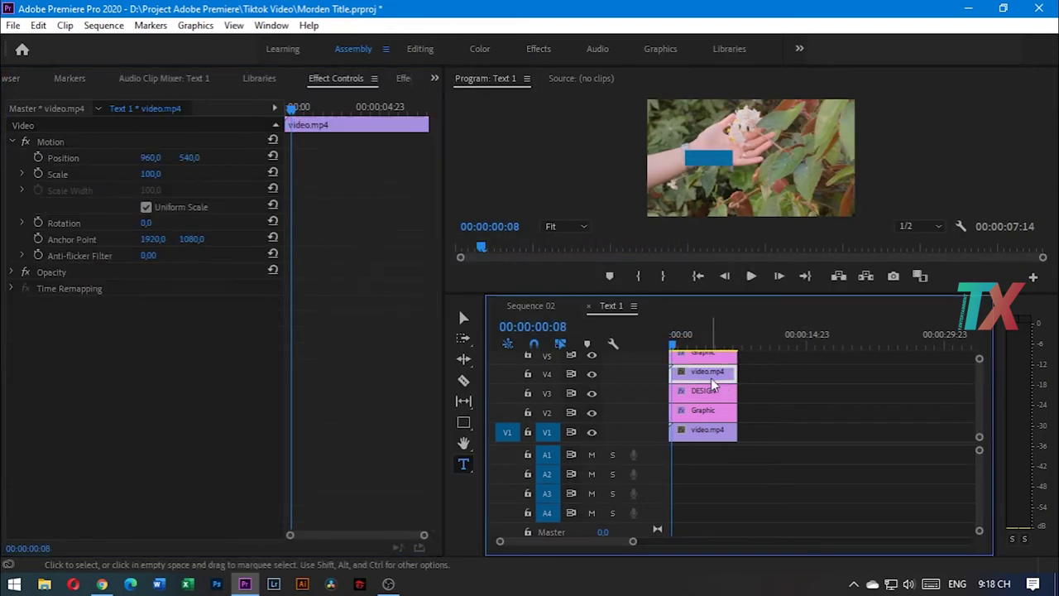
pyautogui.click(709, 378)
pyautogui.click(710, 390)
pyautogui.click(710, 375)
pyautogui.click(710, 390)
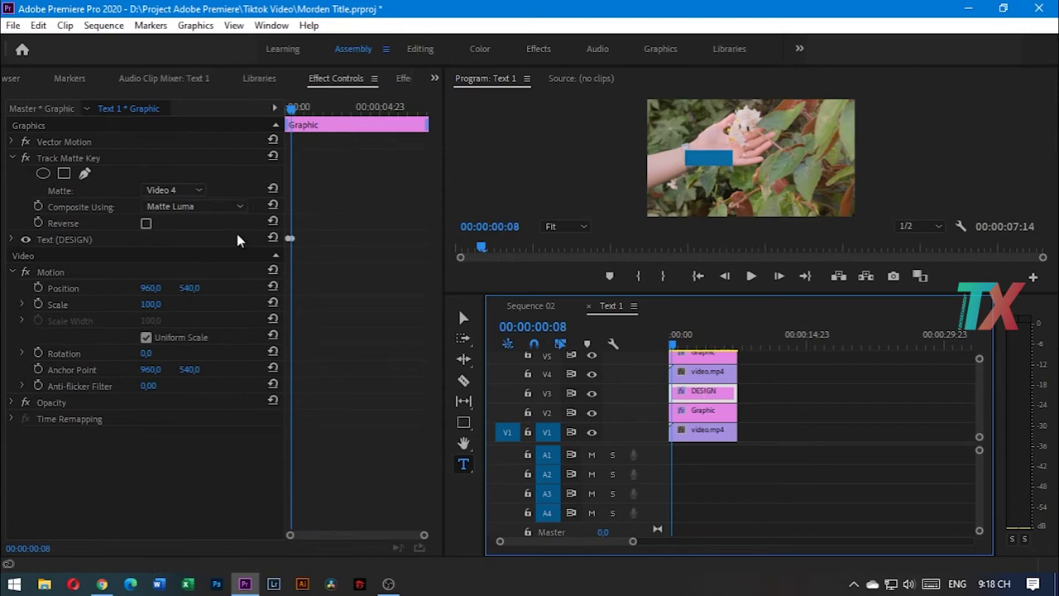
pyautogui.click(192, 192)
pyautogui.click(706, 373)
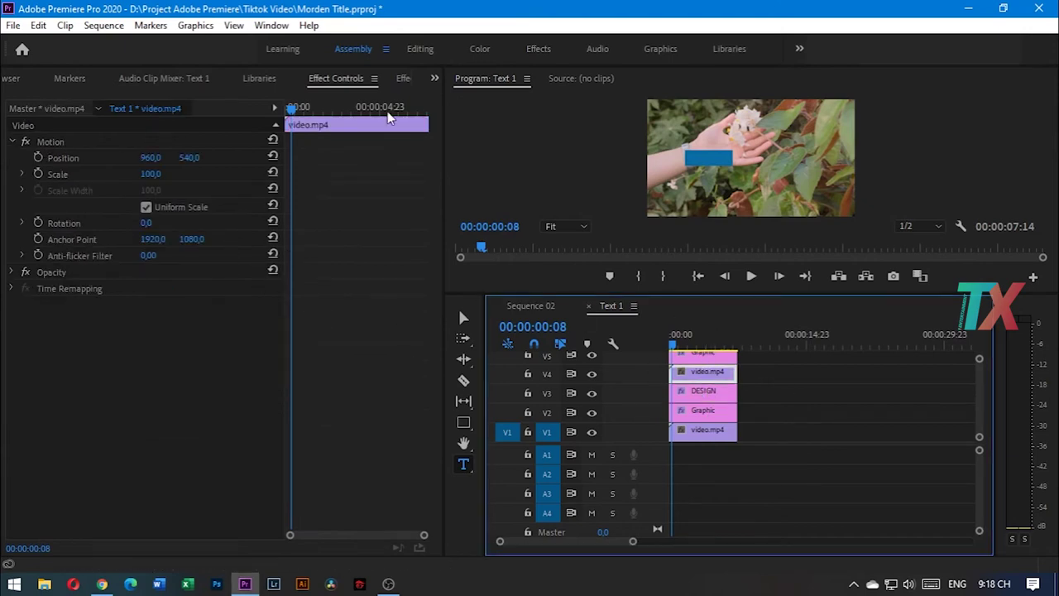
# Apply Track Matte Key to the V4 video.mp4 clip with Video 5 as its matte.
pyautogui.click(403, 78)
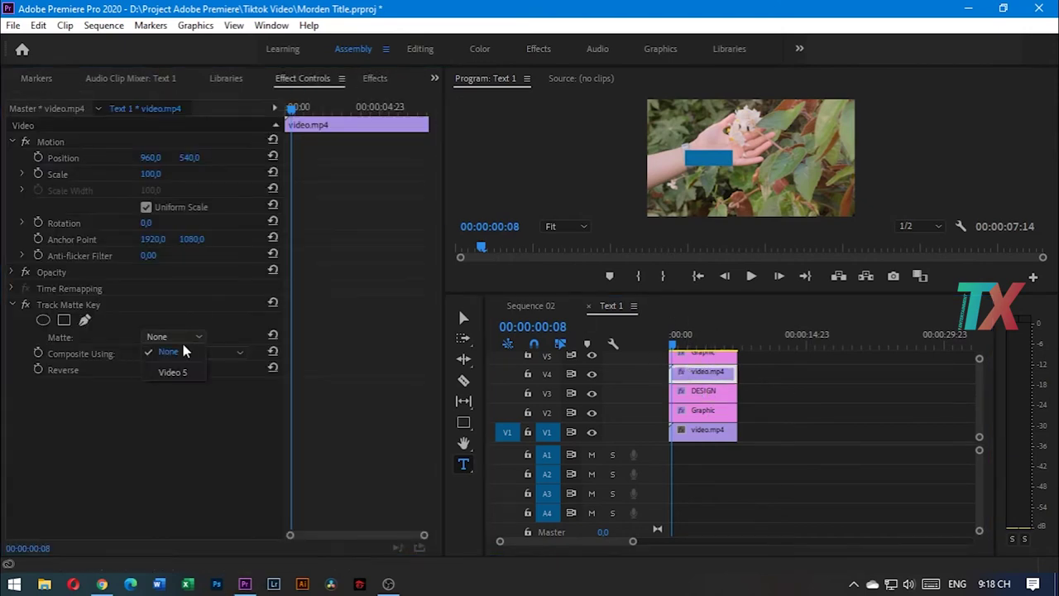
pyautogui.click(171, 351)
pyautogui.click(231, 353)
pyautogui.click(230, 351)
# Adjust the V4 clip's matte compositing mode and check the title at 00:00:00:11 in an enlarged program preview.
pyautogui.click(478, 87)
pyautogui.doubleClick(476, 82)
pyautogui.doubleClick(55, 80)
pyautogui.click(215, 354)
pyautogui.click(186, 385)
pyautogui.press('`')
pyautogui.moveTo(60, 515)
pyautogui.mouseDown()
pyautogui.moveTo(88, 513)
pyautogui.moveTo(87, 503)
pyautogui.moveTo(17, 513)
pyautogui.moveTo(74, 515)
pyautogui.mouseUp()
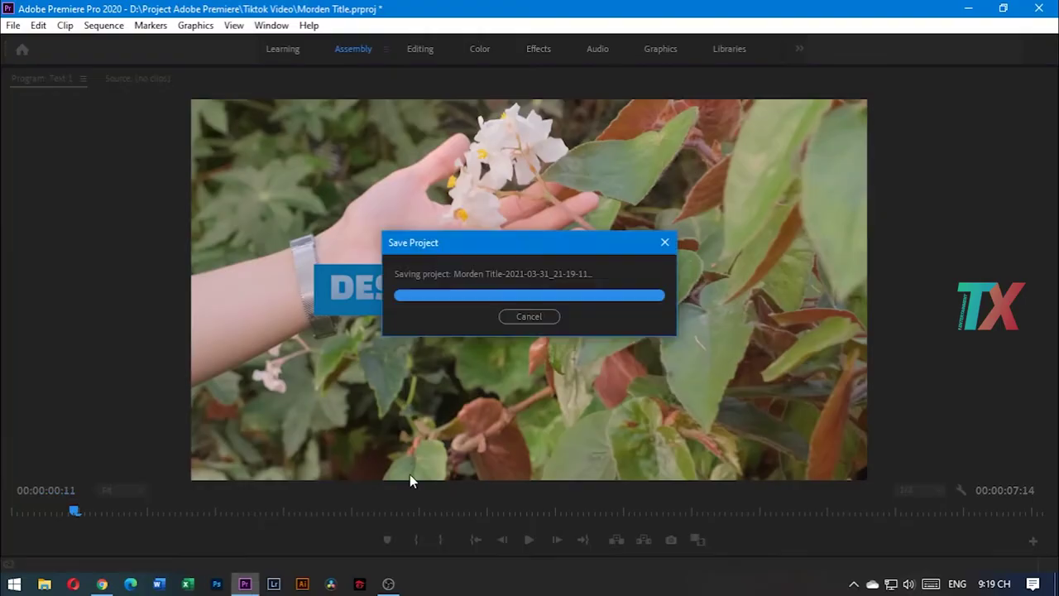
pyautogui.press('`')
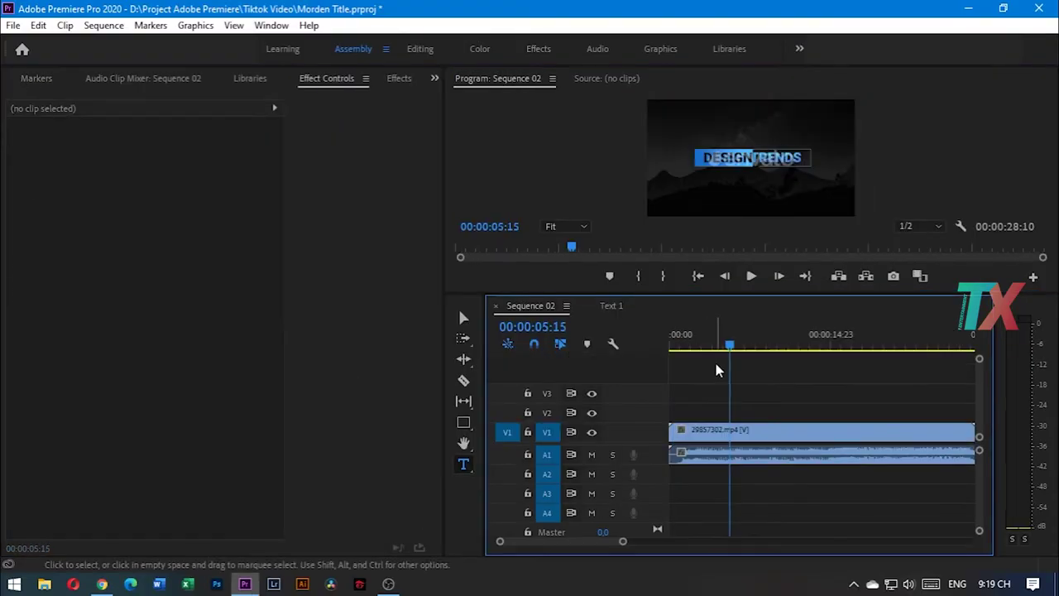
# Switch to Photoshop and fill the 1920 x 1080 canvas with a horizontal blue-to-purple gradient from the Purples presets.
pyautogui.moveTo(728, 346); pyautogui.dragTo(734, 347)
pyautogui.click(216, 584)
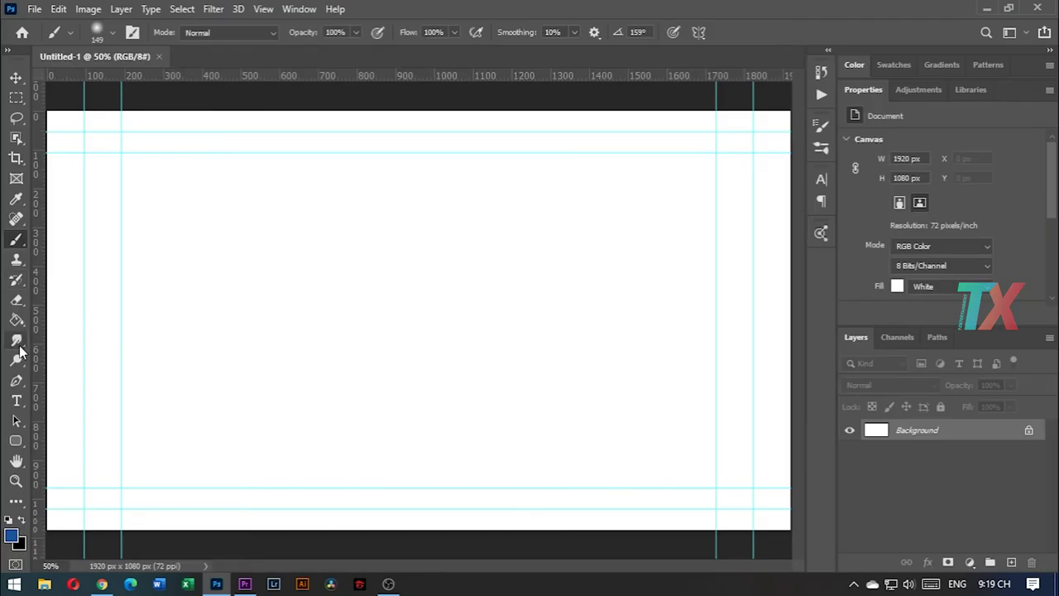
pyautogui.rightClick(17, 321)
pyautogui.click(71, 319)
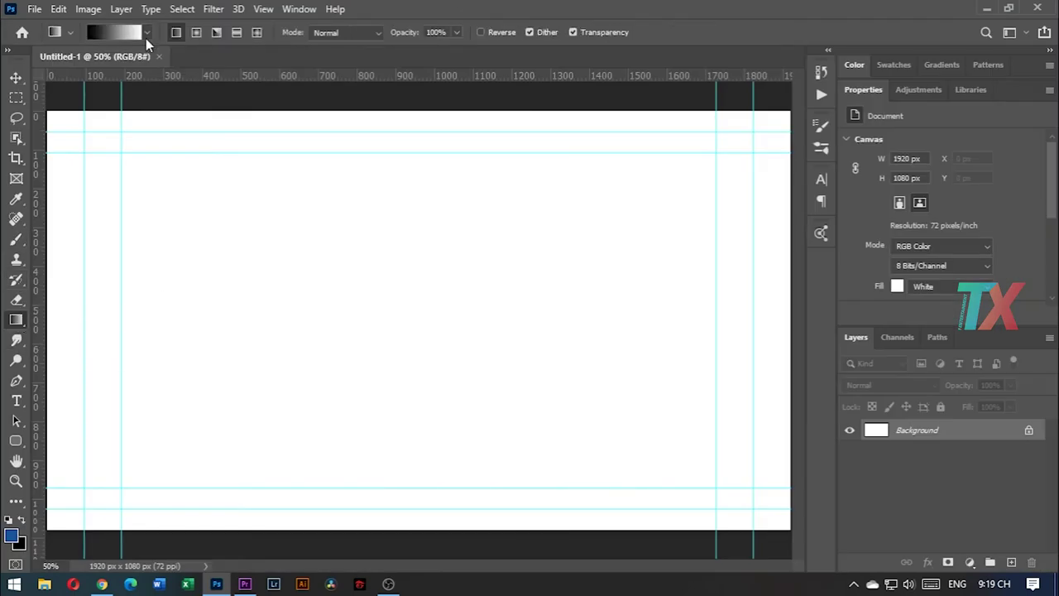
pyautogui.click(146, 33)
pyautogui.click(35, 82)
pyautogui.scroll(-5, 111, 133)
pyautogui.scroll(5, 68, 128)
pyautogui.click(35, 62)
pyautogui.click(36, 94)
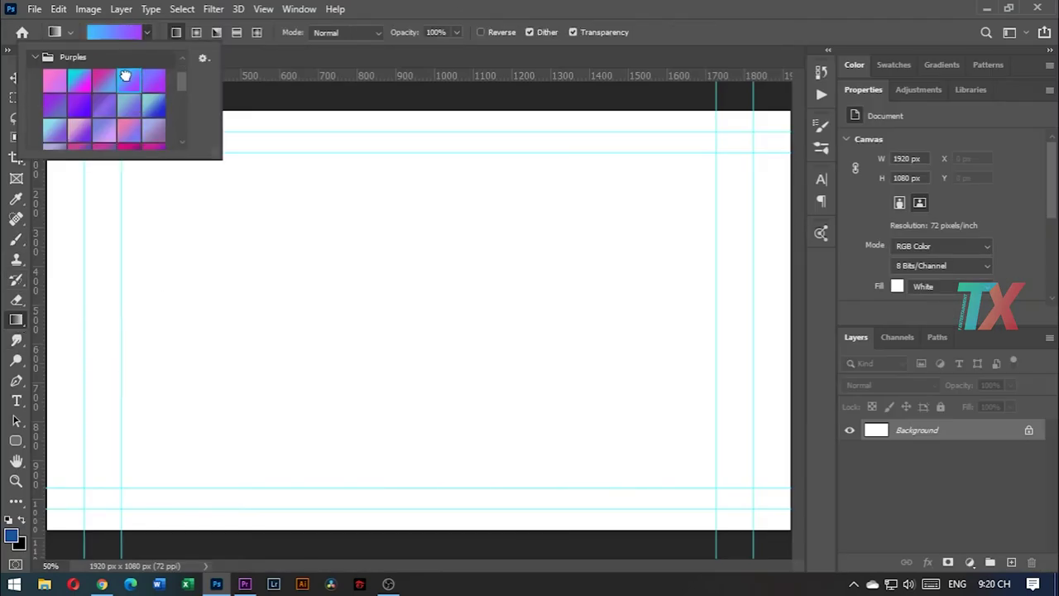
pyautogui.moveTo(48, 317); pyautogui.dragTo(792, 326)
# Export the gradient canvas as a JPG named gradient in the Pictures folder.
pyautogui.click(35, 8)
pyautogui.click(264, 249)
pyautogui.click(842, 556)
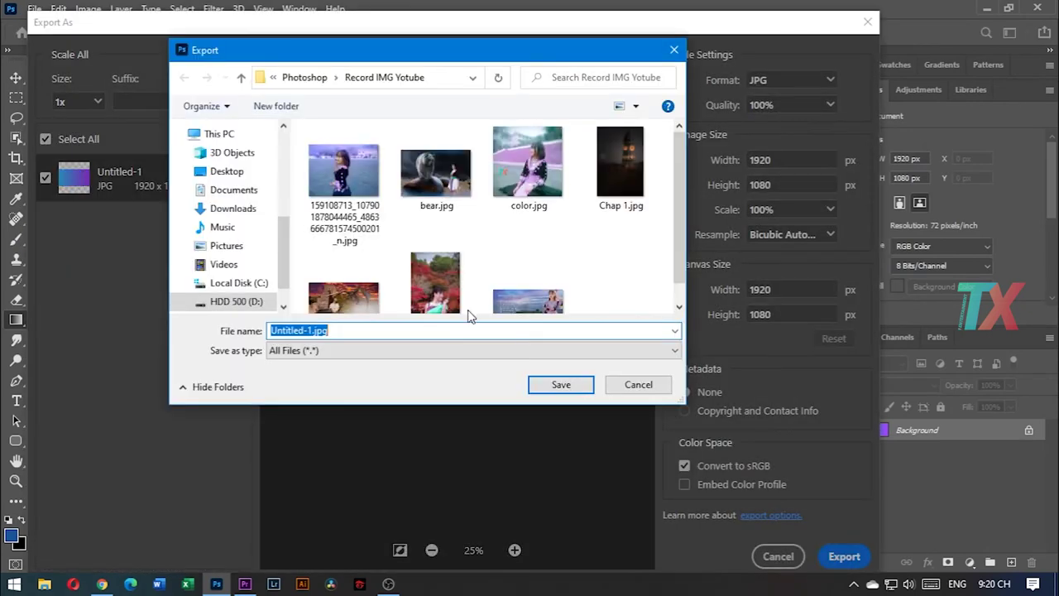
pyautogui.click(226, 246)
pyautogui.write('gradient')
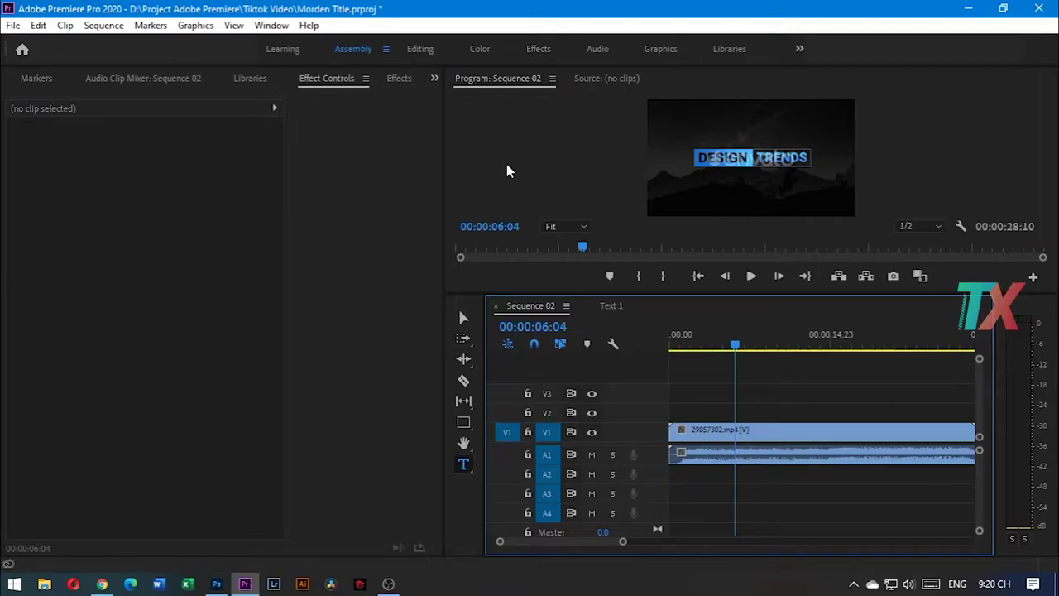
# Switch to Premiere Pro and import gradient.jpg from the Pictures folder into the project.
pyautogui.click(435, 78)
pyautogui.click(473, 98)
pyautogui.doubleClick(199, 298)
pyautogui.scroll(-3, 248, 257)
pyautogui.scroll(-1, 91, 290)
pyautogui.click(83, 309)
pyautogui.scroll(-8, 273, 248)
pyautogui.click(192, 203)
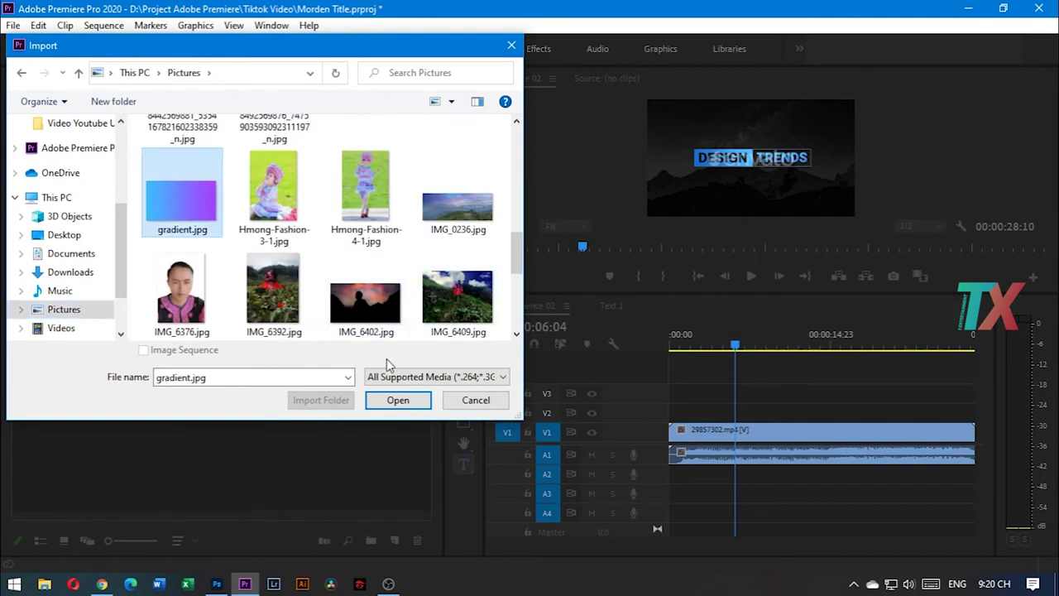
pyautogui.press('Return')
# Place gradient.jpg on V6 in the Text 1 sequence, spanning the length of the other clips.
pyautogui.click(610, 305)
pyautogui.moveTo(95, 164); pyautogui.dragTo(704, 400)
pyautogui.click(702, 475)
# Apply Track Matte Key to the V2 rectangle clip.
pyautogui.click(434, 78)
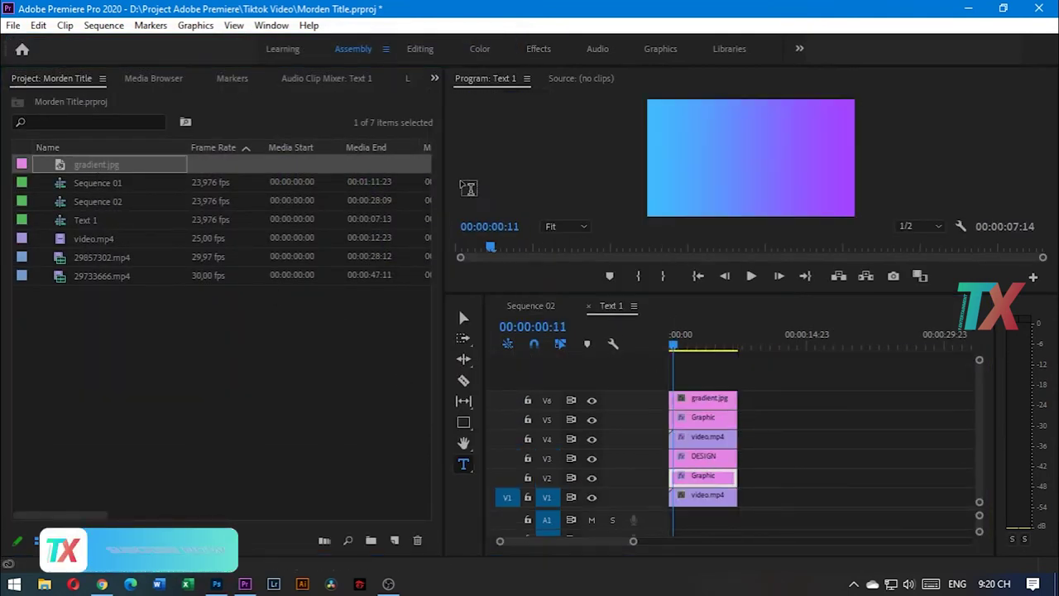
pyautogui.click(462, 185)
pyautogui.click(435, 78)
pyautogui.click(457, 200)
pyautogui.moveTo(96, 212); pyautogui.dragTo(702, 478)
# Set the V2 rectangle's Track Matte Key matte to Video 6 with Matte Alpha and preview the title.
pyautogui.click(303, 78)
pyautogui.click(177, 191)
pyautogui.click(170, 272)
pyautogui.click(194, 206)
pyautogui.click(175, 206)
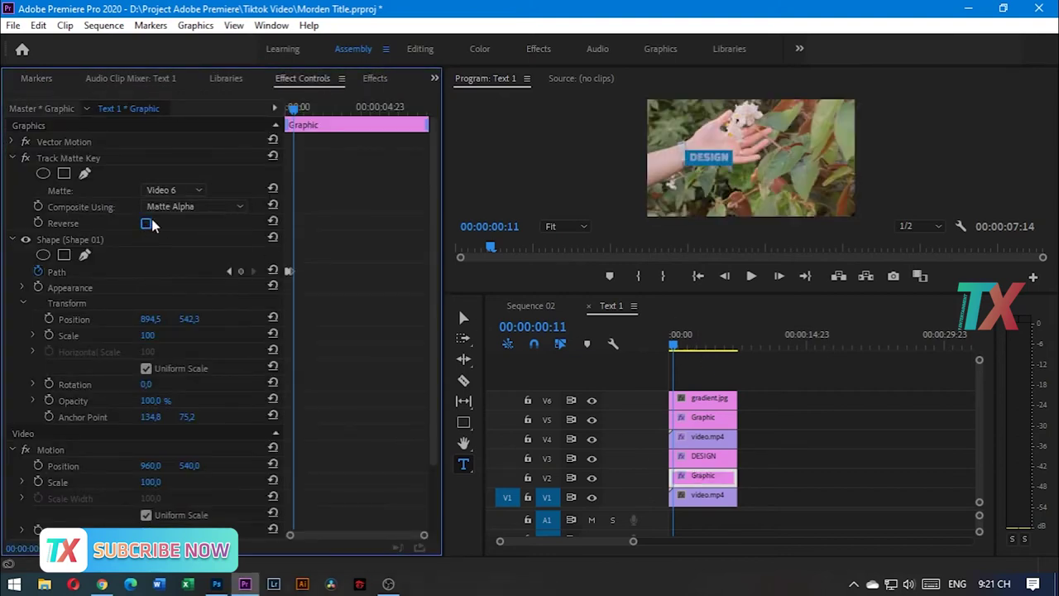
pyautogui.click(671, 349)
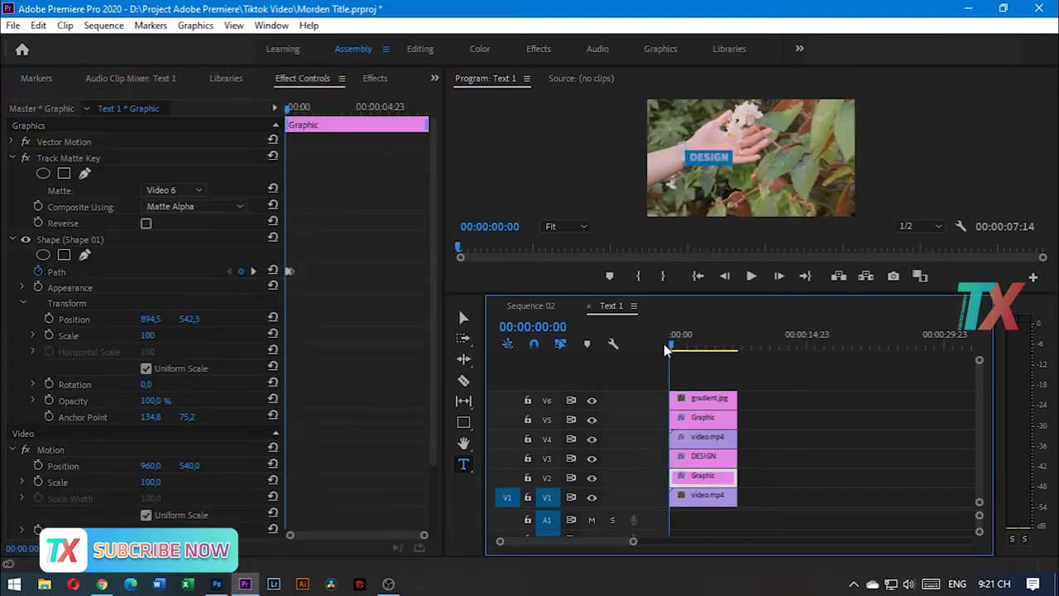
pyautogui.press('space')
pyautogui.click(194, 206)
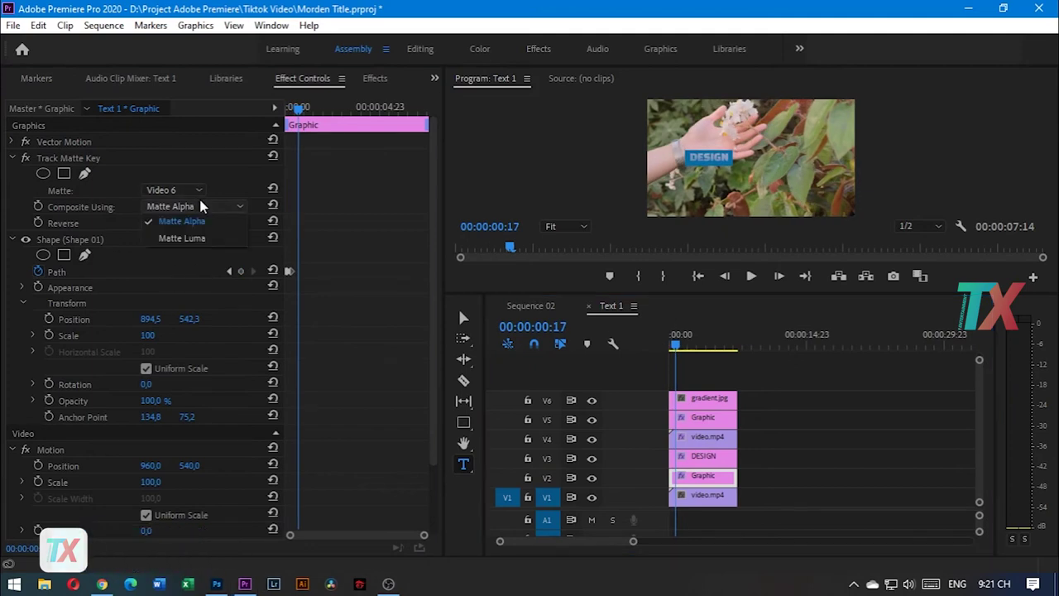
pyautogui.click(199, 208)
# Try Image Matte Key on the V2 rectangle clip and remove the effect again.
pyautogui.click(375, 77)
pyautogui.click(159, 99)
pyautogui.write('matt')
pyautogui.moveTo(172, 267); pyautogui.dragTo(703, 475)
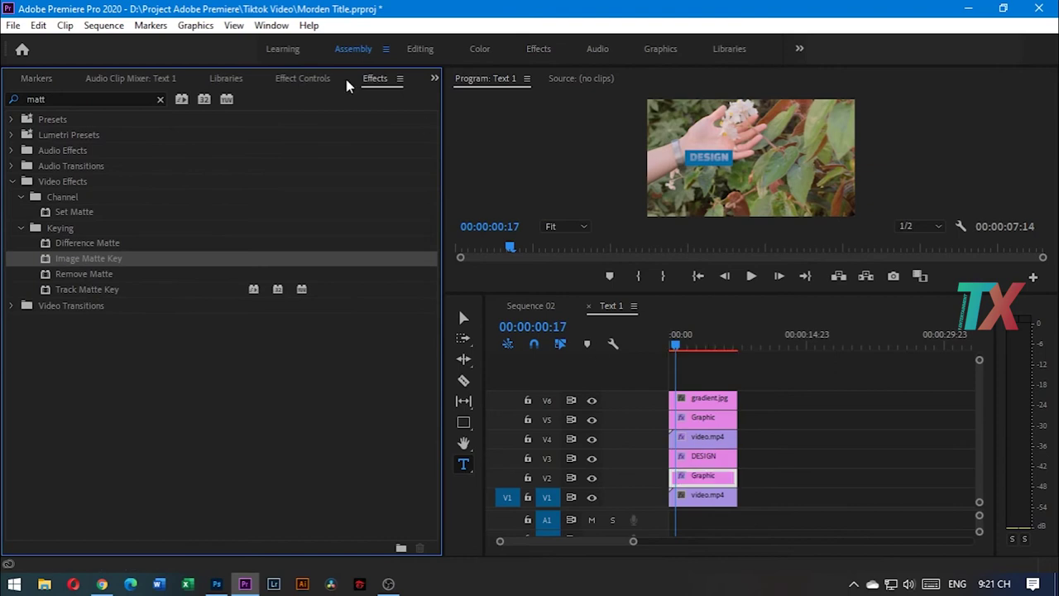
pyautogui.click(81, 159)
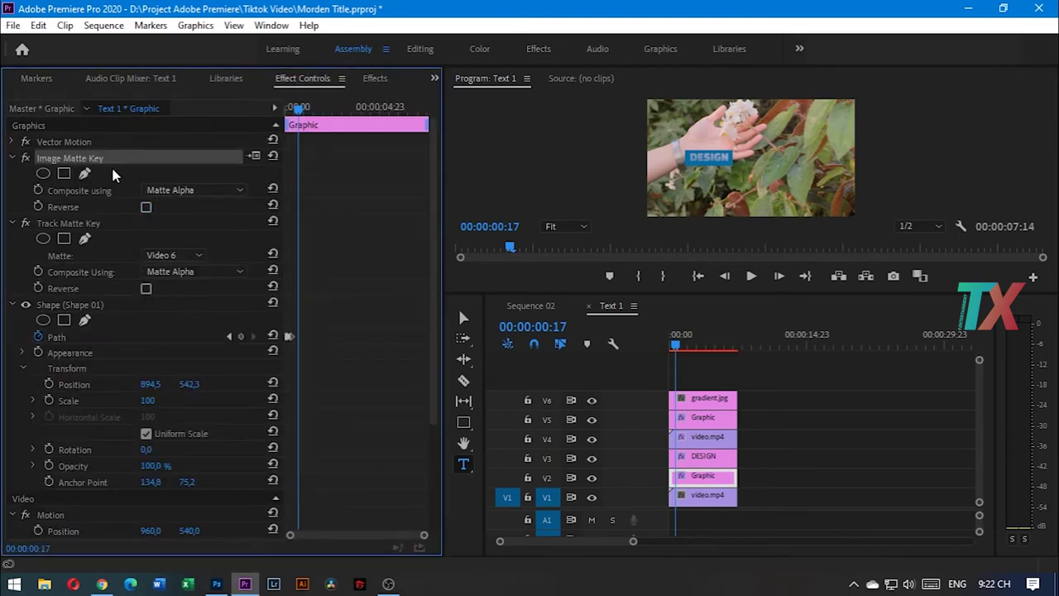
pyautogui.press('Delete')
# Try other matte track choices for the V2 rectangle's Track Matte Key and replay the title from the start.
pyautogui.click(189, 191)
pyautogui.click(184, 243)
pyautogui.click(187, 192)
pyautogui.click(175, 231)
pyautogui.moveTo(676, 345); pyautogui.dragTo(649, 355)
pyautogui.press('space')
pyautogui.press('space')
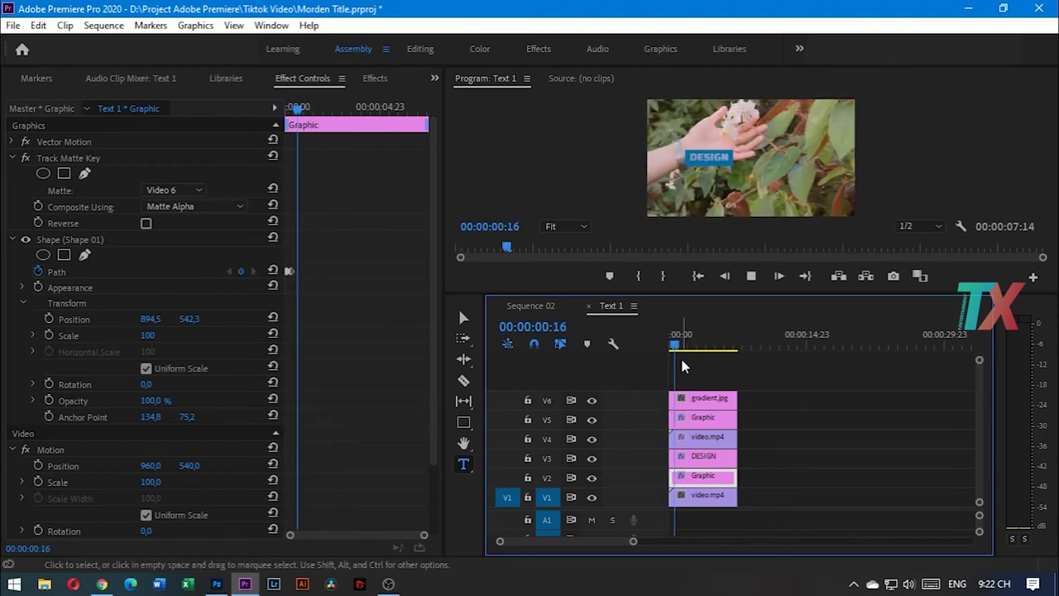
pyautogui.press('space')
pyautogui.press('space')
pyautogui.moveTo(693, 345); pyautogui.dragTo(653, 340)
pyautogui.press('space')
pyautogui.press('space')
# Switch the V2 rectangle's Track Matte Key compositing to Matte Luma and play the title again.
pyautogui.click(194, 206)
pyautogui.click(194, 217)
pyautogui.click(751, 277)
pyautogui.click(752, 276)
pyautogui.moveTo(694, 347); pyautogui.dragTo(671, 347)
pyautogui.press('space')
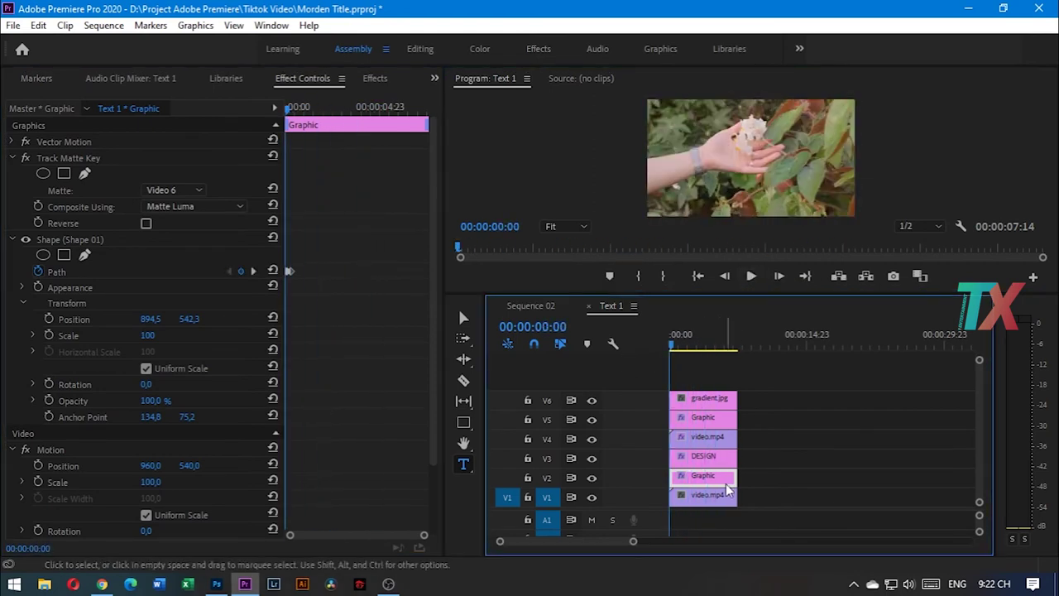
# Move gradient.jpg from V6 onto V2 in place of the rectangle clip and apply the Crop effect to it.
pyautogui.moveTo(703, 398); pyautogui.dragTo(707, 477)
pyautogui.click(375, 81)
pyautogui.click(134, 99)
pyautogui.write('crop')
pyautogui.moveTo(65, 212); pyautogui.dragTo(706, 468)
pyautogui.click(303, 79)
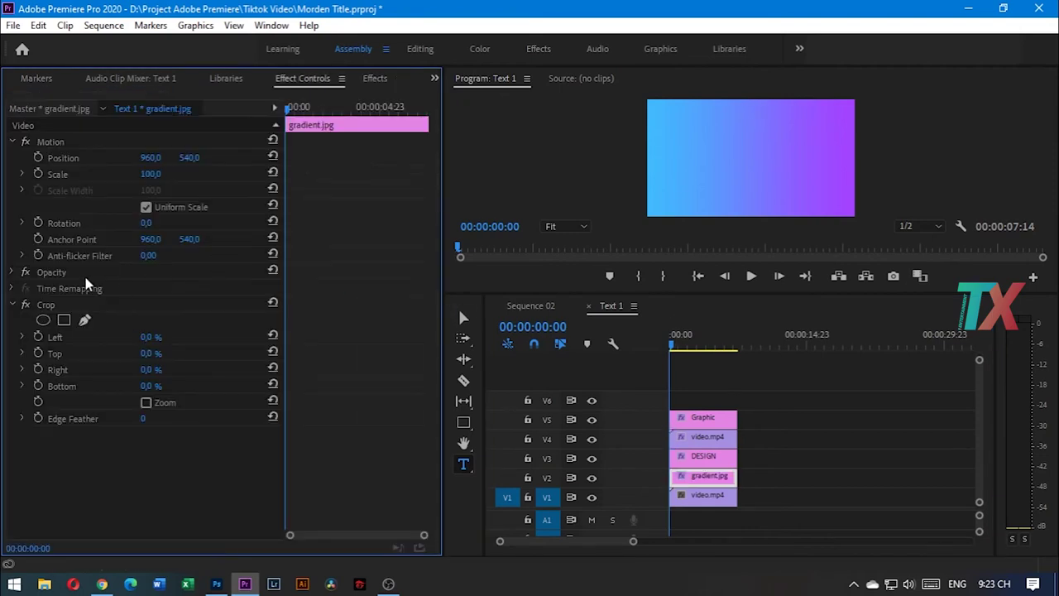
# Turn off opacity keyframing on gradient.jpg and lower its opacity to 45%.
pyautogui.click(13, 273)
pyautogui.click(38, 304)
pyautogui.moveTo(156, 305); pyautogui.dragTo(124, 305)
# At the DESIGN text's 00:00:00:08 position keyframe, crop gradient.jpg to Left 18%, Top 42%, Right 58% and Bottom 44%.
pyautogui.click(702, 456)
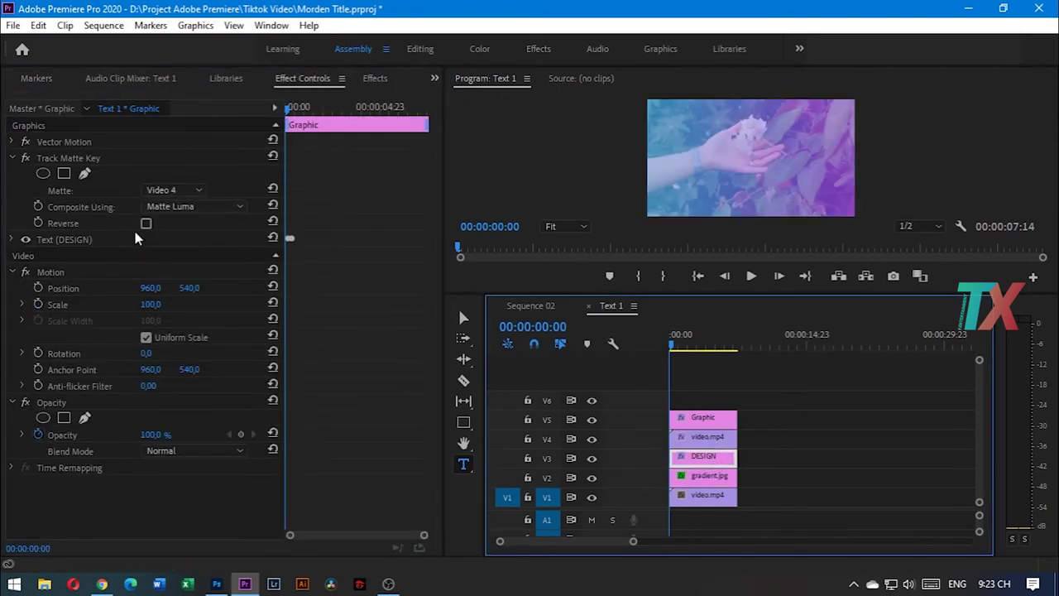
pyautogui.scroll(-3, 178, 399)
pyautogui.click(255, 480)
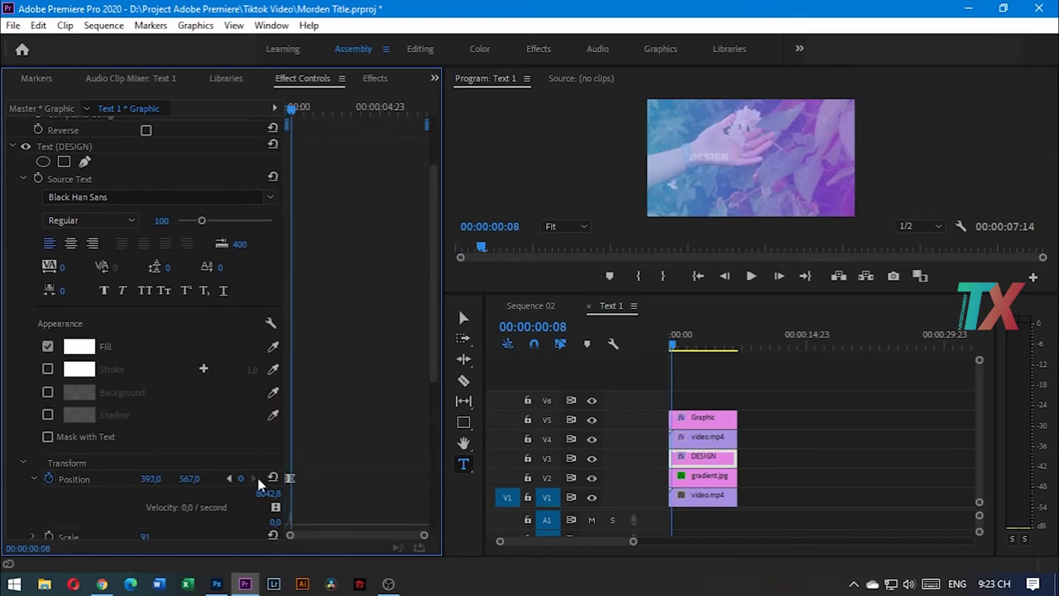
pyautogui.click(709, 476)
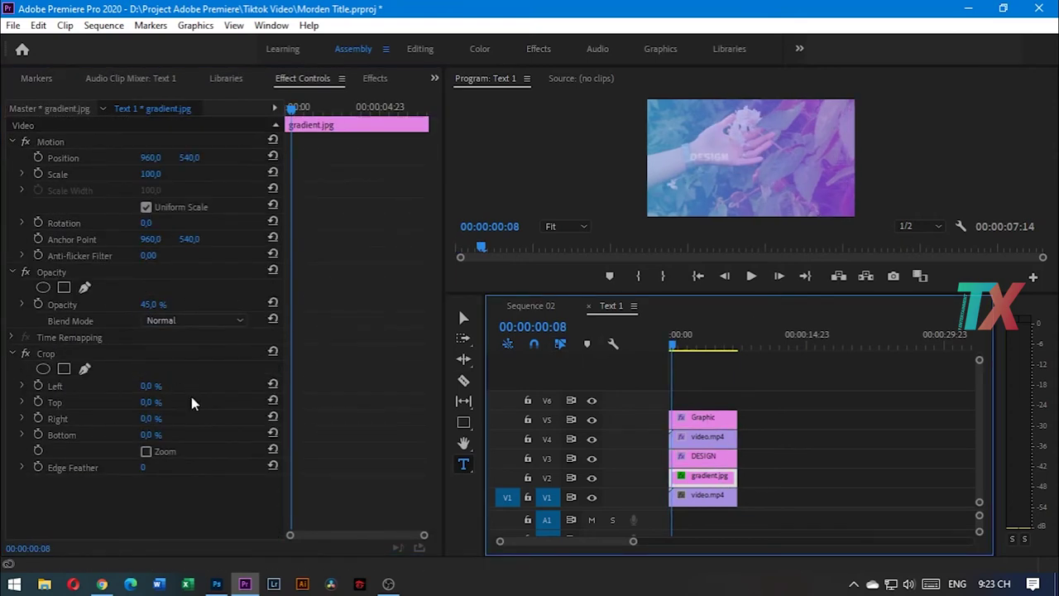
pyautogui.moveTo(146, 387); pyautogui.dragTo(193, 419)
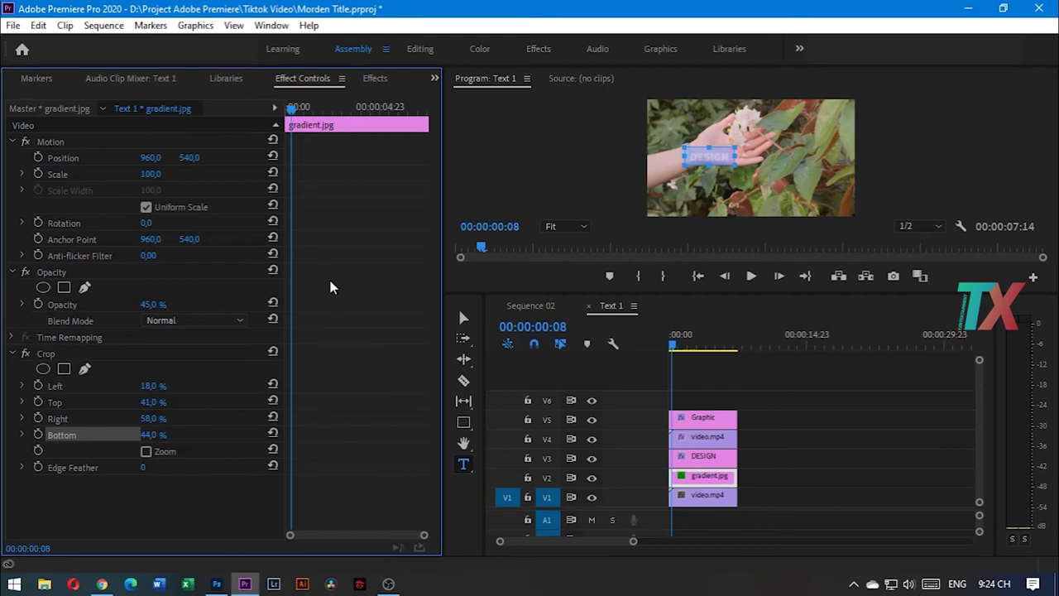
pyautogui.write('42')
pyautogui.press('Return')
# At the DESIGN text's first position keyframe, 00:00:00:03, enable Left crop keyframing on gradient.jpg with a value of 39%.
pyautogui.moveTo(675, 353); pyautogui.dragTo(664, 349)
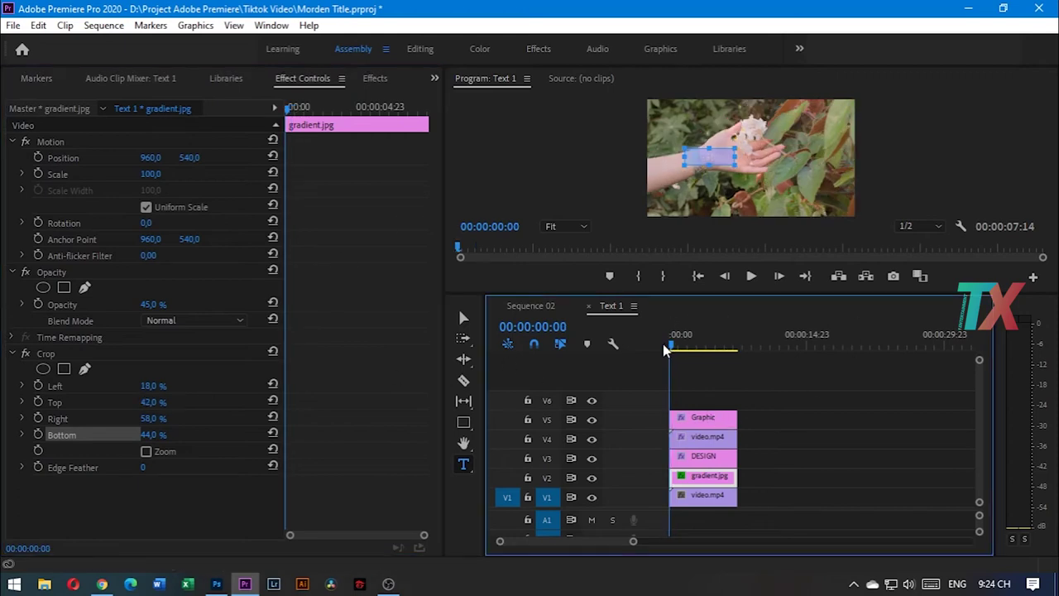
pyautogui.click(725, 454)
pyautogui.click(13, 240)
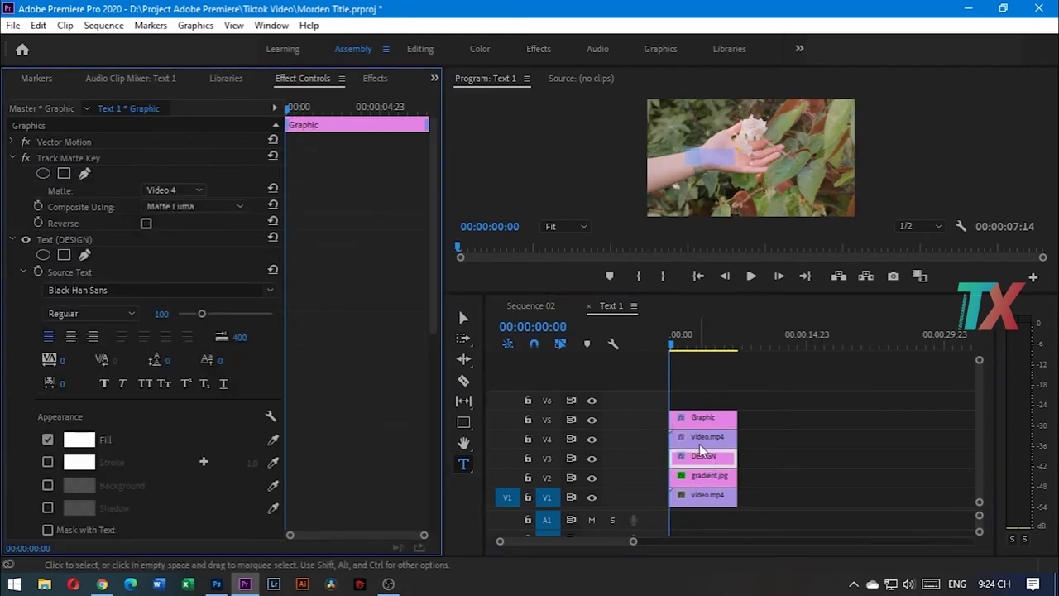
pyautogui.scroll(-8, 356, 372)
pyautogui.click(254, 188)
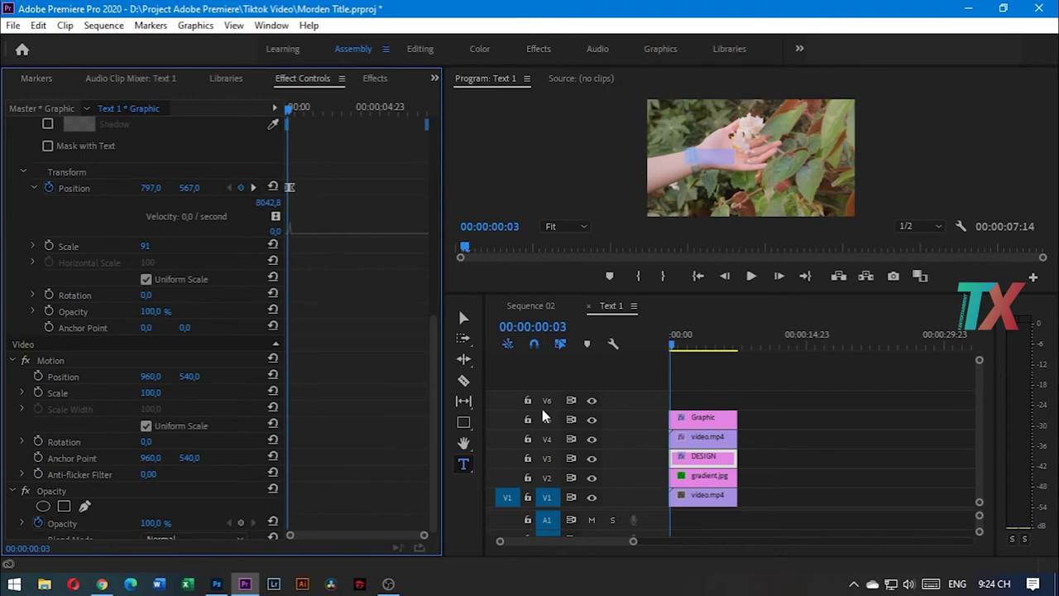
pyautogui.click(707, 475)
pyautogui.click(36, 385)
pyautogui.click(153, 386)
pyautogui.write('35')
pyautogui.press('Return')
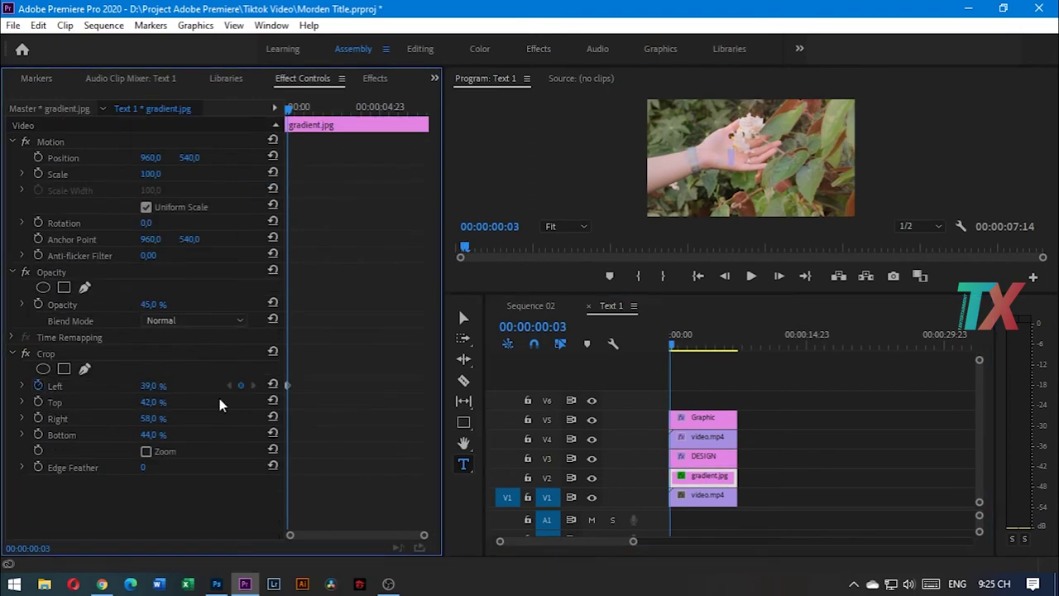
# On gradient.jpg, add Left crop keyframes of 39% at 00:00:00:00 and 18% at 00:00:00:08, and set the opacity to 100%.
pyautogui.moveTo(288, 109); pyautogui.dragTo(274, 114)
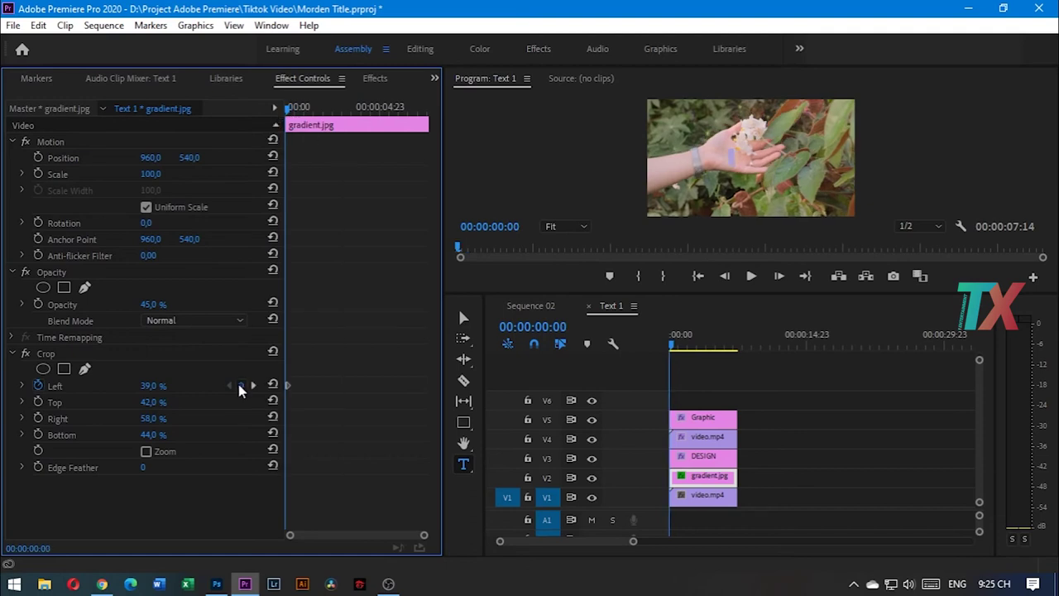
pyautogui.click(703, 456)
pyautogui.click(703, 475)
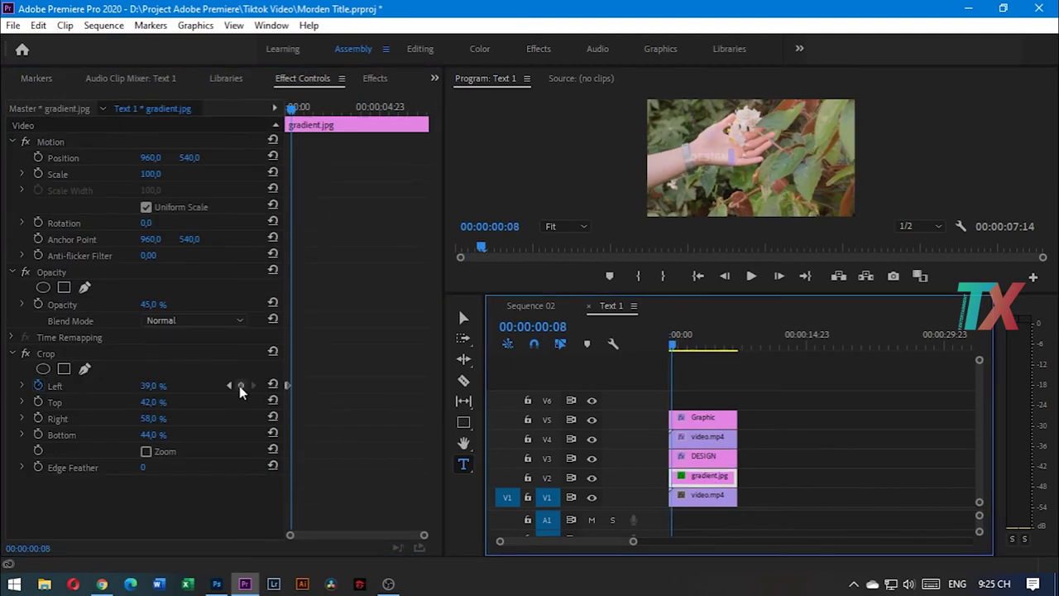
pyautogui.click(689, 356)
pyautogui.press('Home')
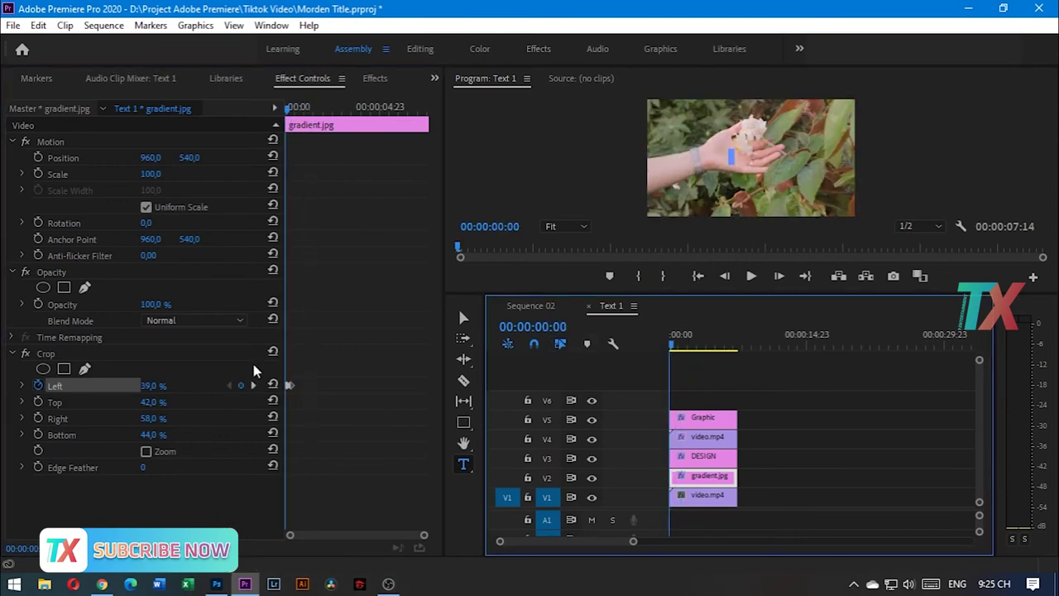
pyautogui.click(254, 384)
pyautogui.click(230, 385)
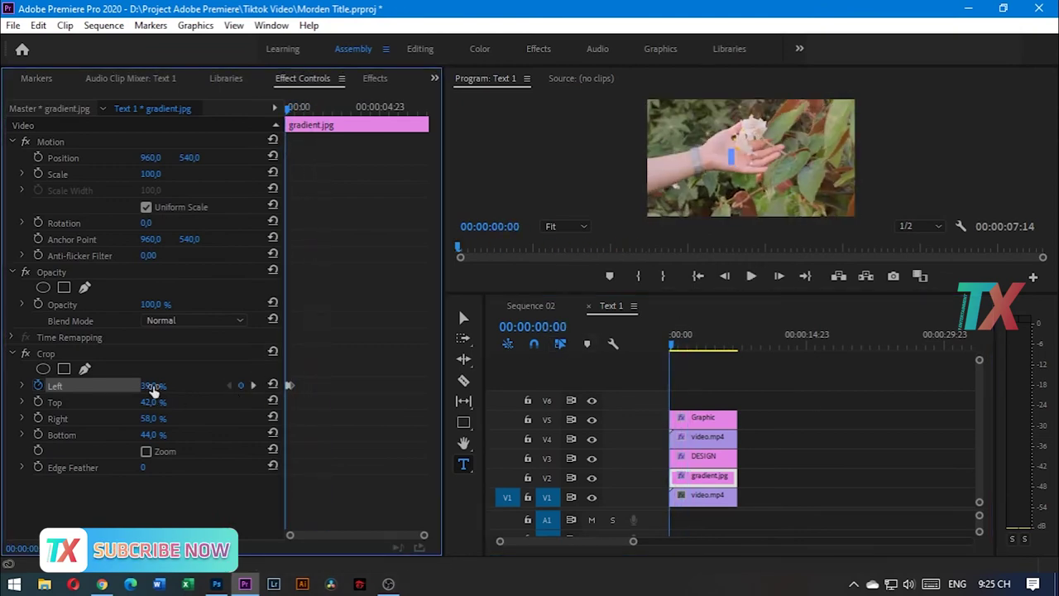
# Move gradient.jpg's second and third Left crop keyframes further along the timeline to slow the reveal, and play the result.
pyautogui.press('space')
pyautogui.click(314, 109)
pyautogui.moveTo(308, 112); pyautogui.dragTo(286, 111)
pyautogui.moveTo(338, 394); pyautogui.dragTo(285, 382)
pyautogui.moveTo(291, 385)
pyautogui.mouseDown()
pyautogui.moveTo(313, 387)
pyautogui.moveTo(273, 382)
pyautogui.moveTo(297, 387)
pyautogui.mouseUp()
pyautogui.press('space')
pyautogui.press('space')
pyautogui.click(324, 386)
pyautogui.moveTo(324, 114); pyautogui.dragTo(190, 135)
pyautogui.press('space')
pyautogui.press('space')
pyautogui.click(229, 386)
# Ease the DESIGN text's Position keyframes, with the first one at 00:00:00:16, shape their velocity curve and play the title.
pyautogui.click(704, 458)
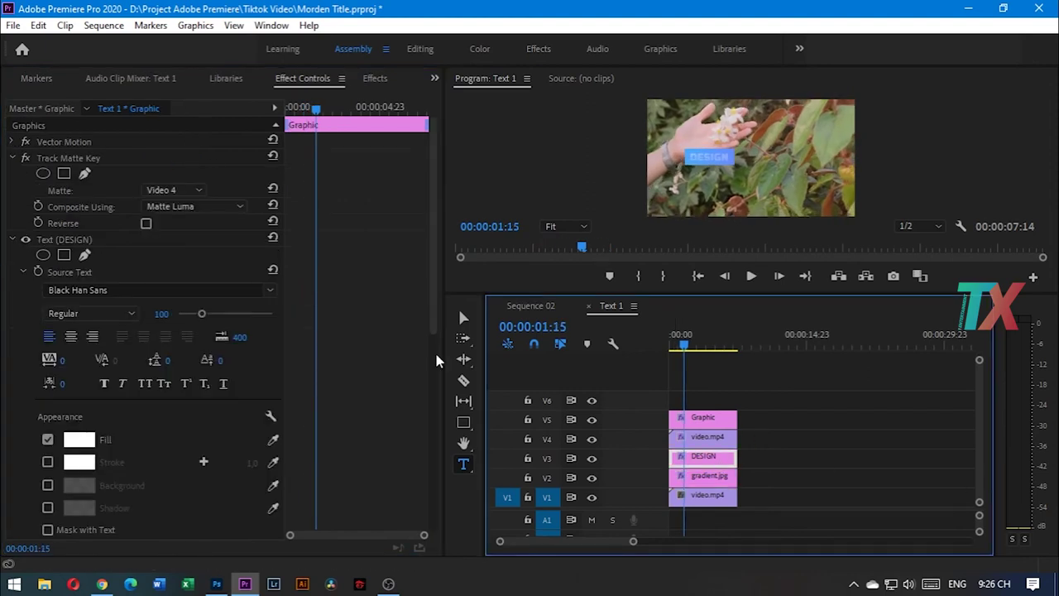
pyautogui.scroll(-5, 431, 317)
pyautogui.moveTo(424, 535); pyautogui.dragTo(377, 536)
pyautogui.moveTo(335, 535); pyautogui.dragTo(359, 537)
pyautogui.click(383, 300)
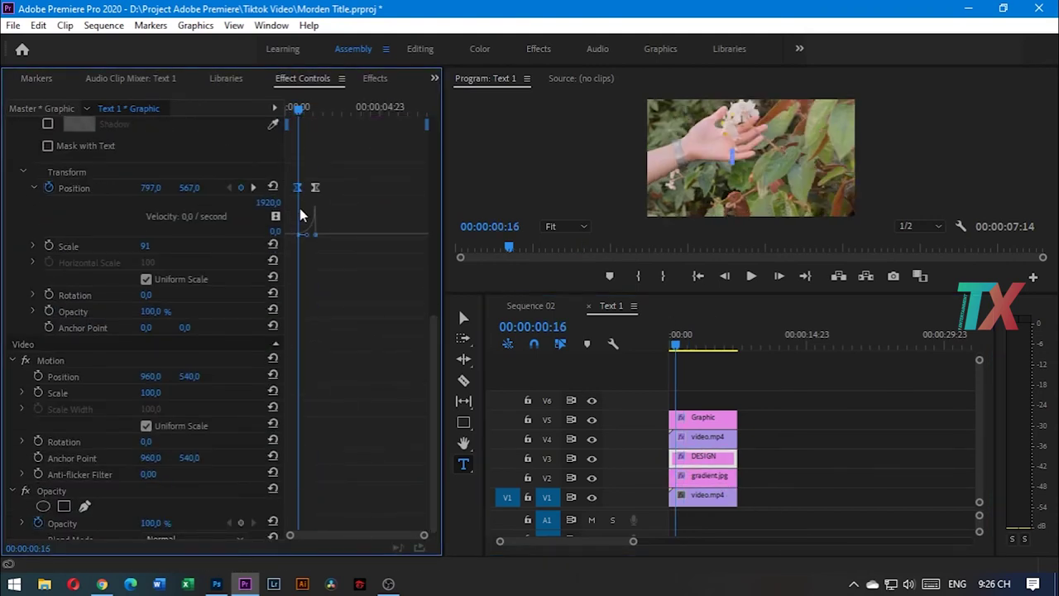
pyautogui.click(637, 352)
pyautogui.press('space')
pyautogui.press('space')
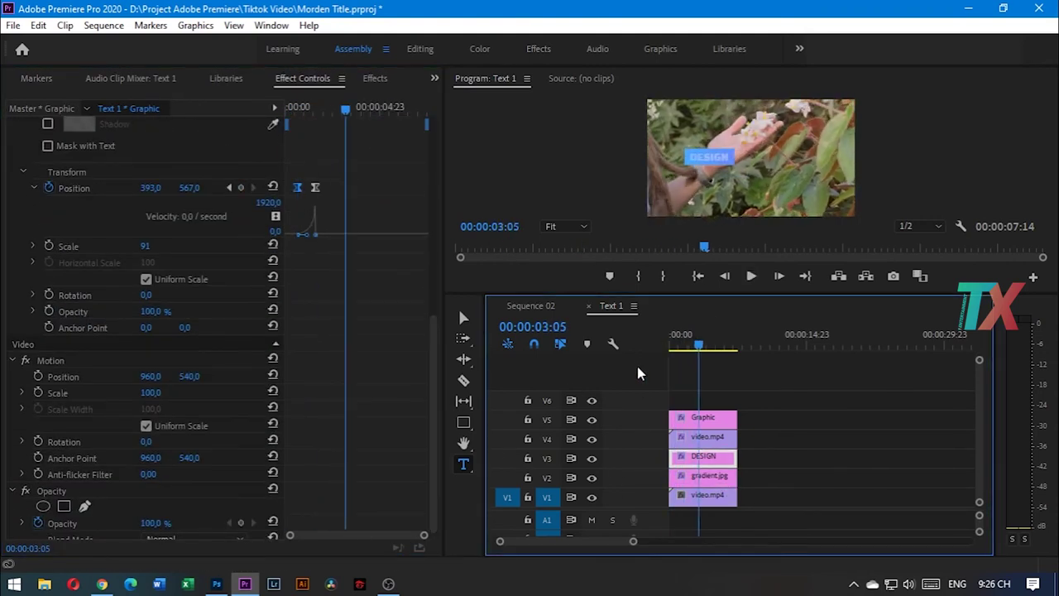
# Ease gradient.jpg's last two Left crop keyframes and adjust their curve handles so the rectangle settles smoothly.
pyautogui.click(703, 476)
pyautogui.rightClick(317, 391)
pyautogui.click(355, 283)
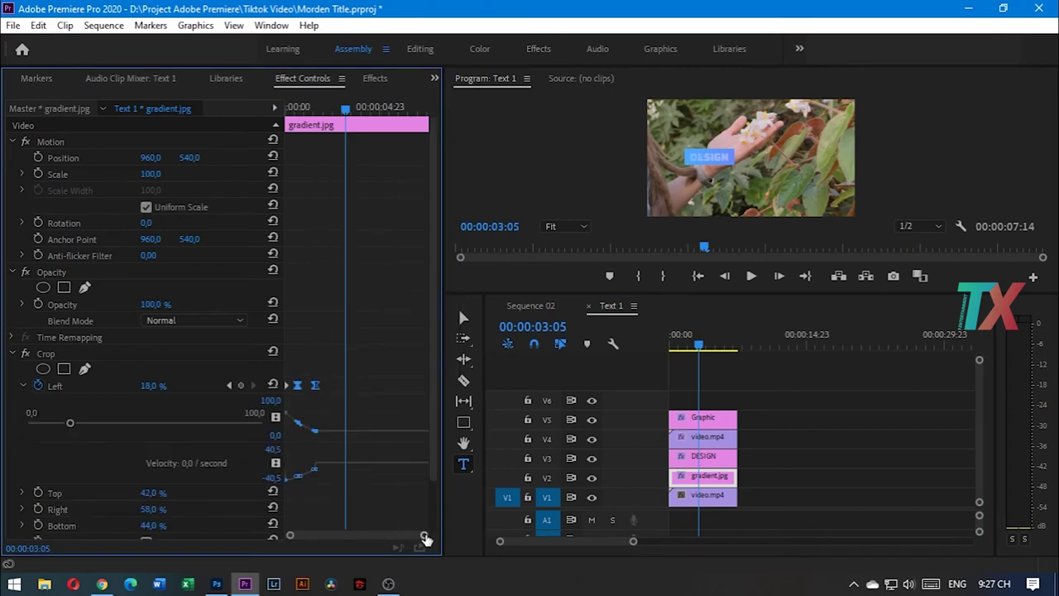
pyautogui.moveTo(424, 537); pyautogui.dragTo(351, 537)
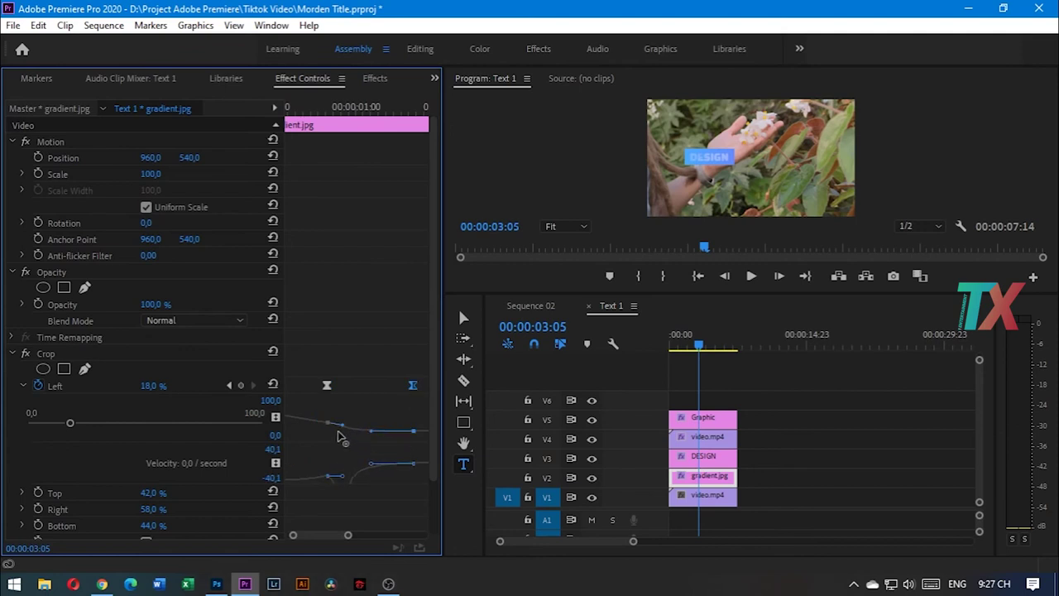
pyautogui.moveTo(330, 426); pyautogui.dragTo(327, 422)
# Play the title repeatedly from the start, including in the enlarged program monitor, to examine the rectangle and text timing.
pyautogui.click(310, 110)
pyautogui.press('space')
pyautogui.press('space')
pyautogui.click(294, 111)
pyautogui.press('space')
pyautogui.press('space')
pyautogui.click(300, 111)
pyautogui.press('space')
pyautogui.press('space')
pyautogui.click(299, 121)
pyautogui.click(307, 110)
pyautogui.press('space')
pyautogui.press('space')
pyautogui.doubleClick(483, 81)
pyautogui.moveTo(34, 512); pyautogui.dragTo(3, 536)
pyautogui.press('space')
pyautogui.press('space')
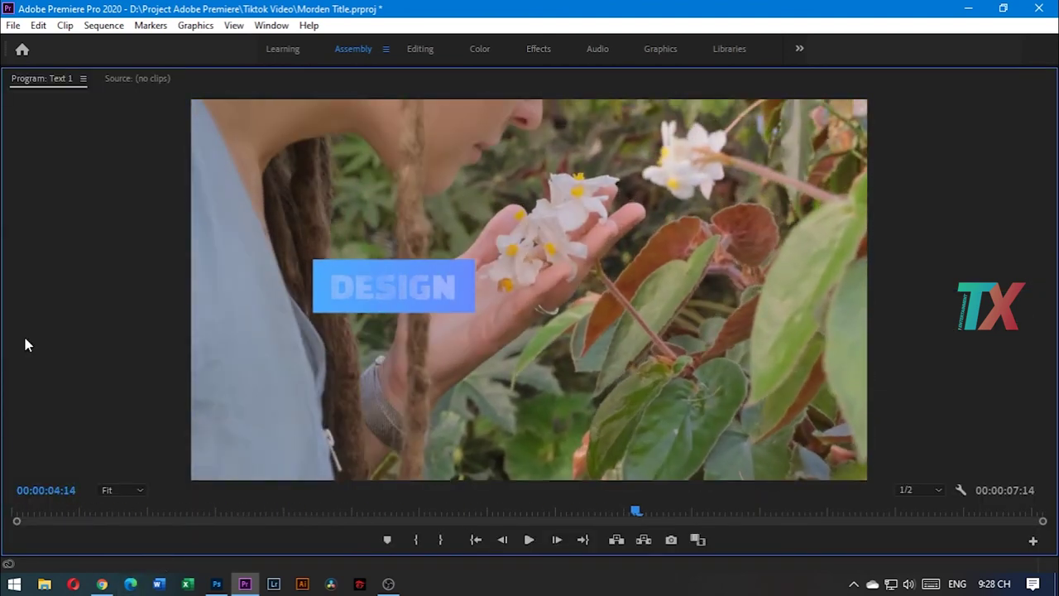
# Set the DESIGN text's Track Matte Key to composite using Matte Alpha and check the reveal in the enlarged program monitor.
pyautogui.press('`')
pyautogui.click(193, 206)
pyautogui.click(192, 238)
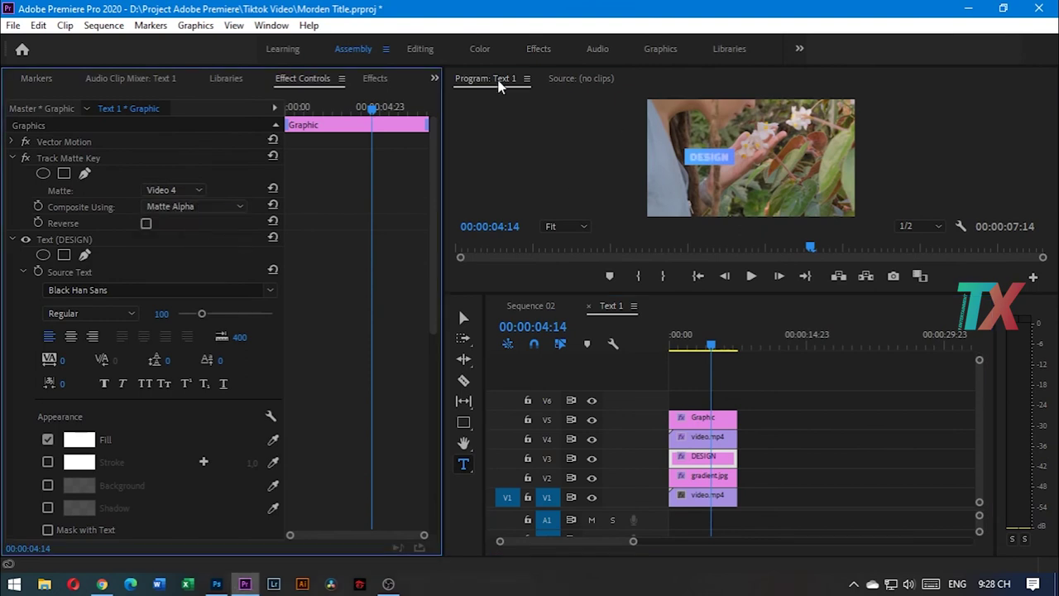
pyautogui.press('`')
pyautogui.moveTo(632, 511); pyautogui.dragTo(425, 480)
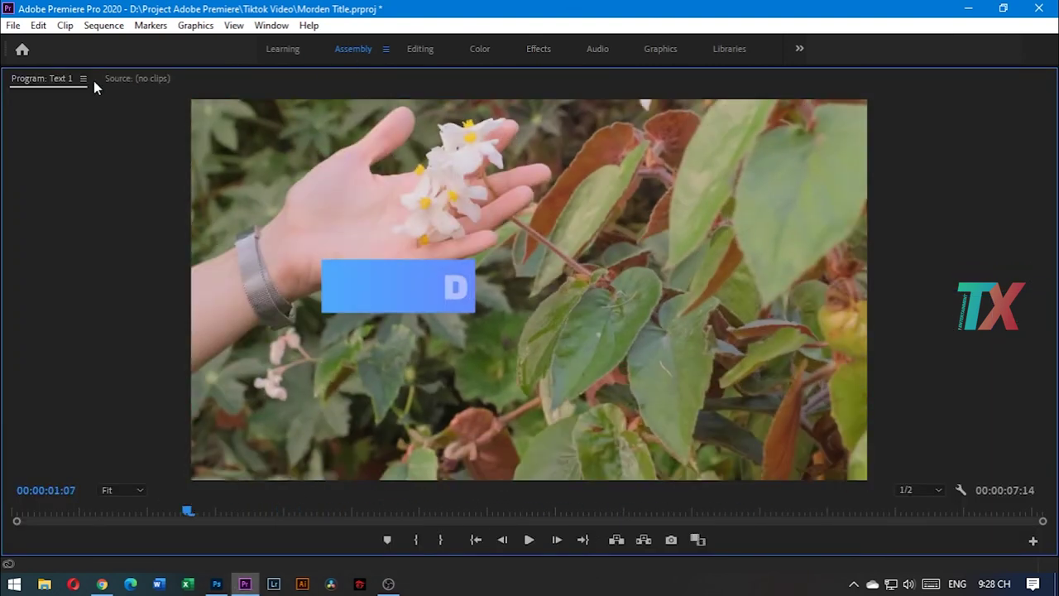
# Select all the clips on tracks V1 to V5 and nest them into a sequence named Edit.
pyautogui.press('`')
pyautogui.moveTo(673, 346)
pyautogui.mouseDown()
pyautogui.moveTo(728, 347)
pyautogui.moveTo(735, 361)
pyautogui.moveTo(667, 364)
pyautogui.mouseUp()
pyautogui.moveTo(761, 503); pyautogui.dragTo(697, 389)
pyautogui.rightClick(700, 439)
pyautogui.click(740, 376)
pyautogui.write('Edit')
pyautogui.press('Return')
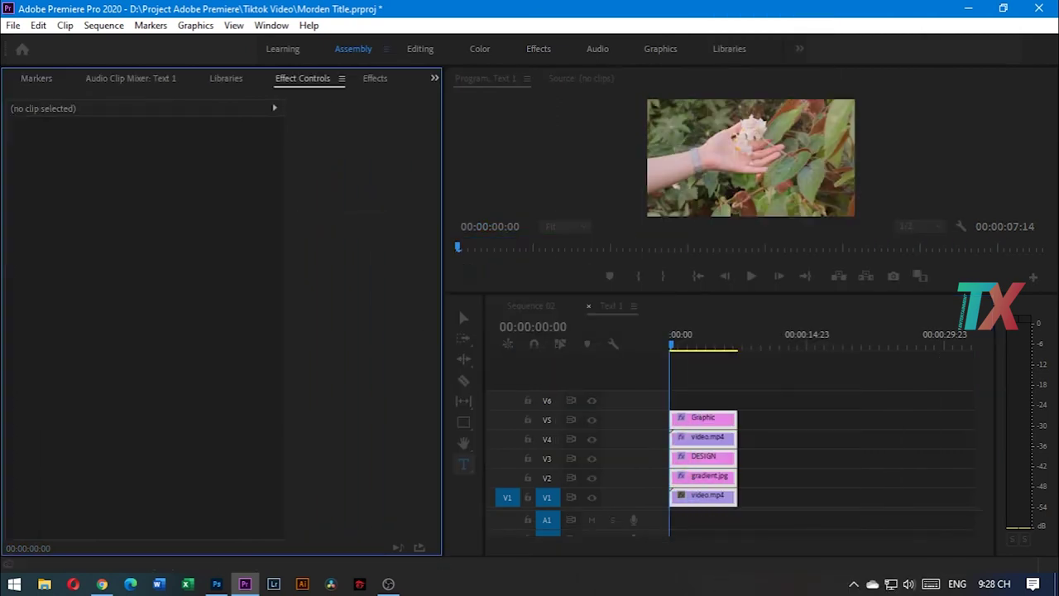
# Set the nested Edit clip's speed to 30% and play the slowed title animation.
pyautogui.rightClick(709, 498)
pyautogui.click(773, 454)
pyautogui.write('30')
pyautogui.press('Return')
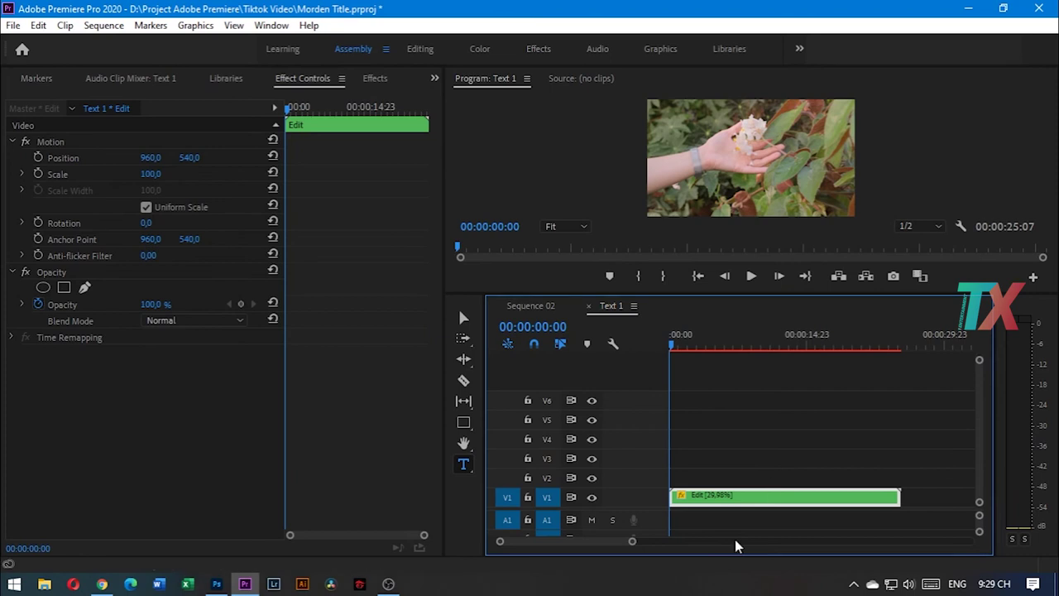
pyautogui.press('space')
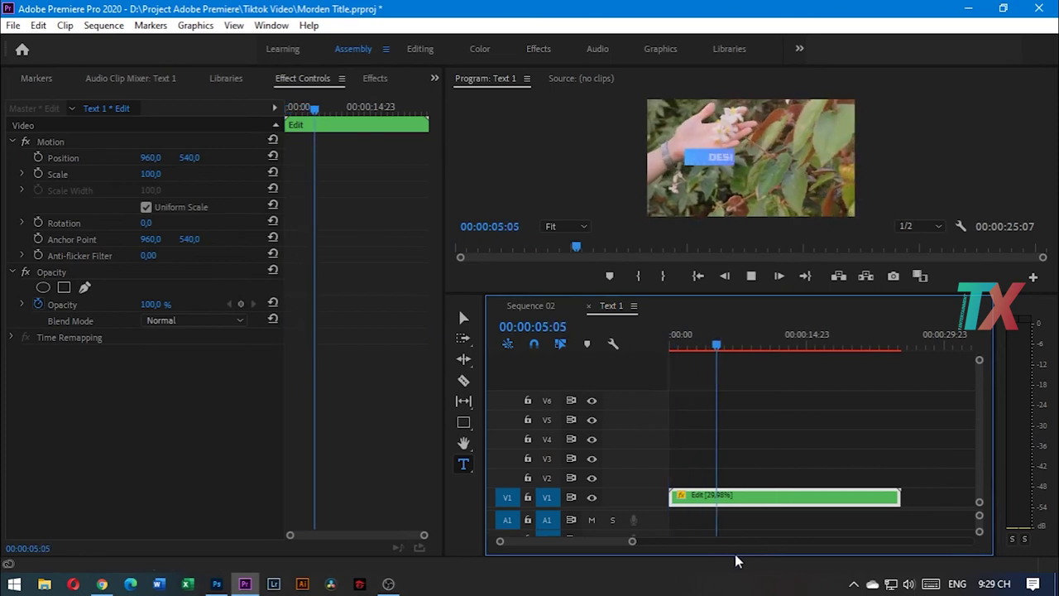
pyautogui.hotkey('alt', 'Tab')
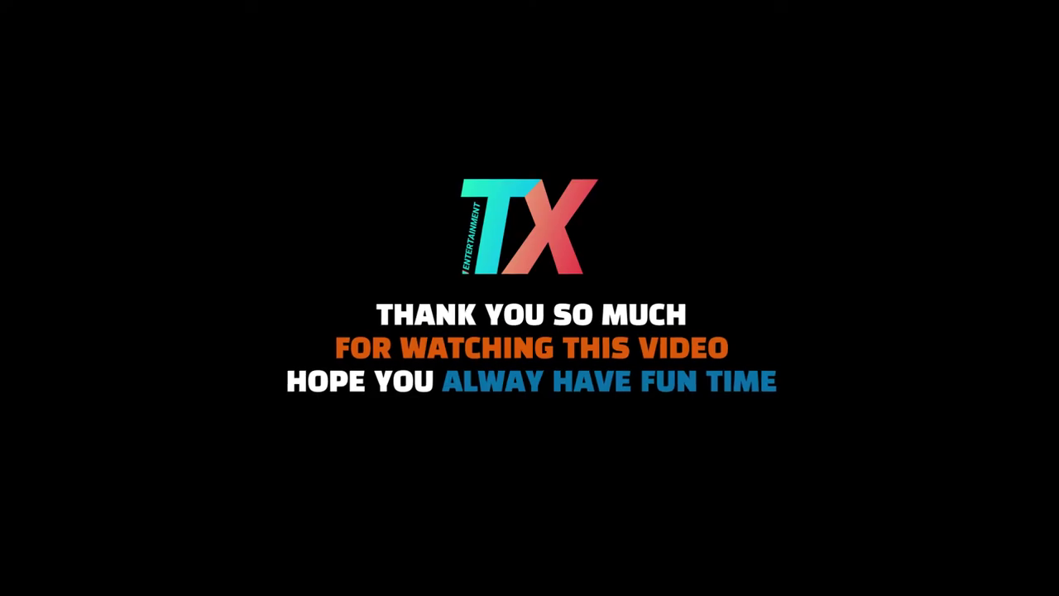